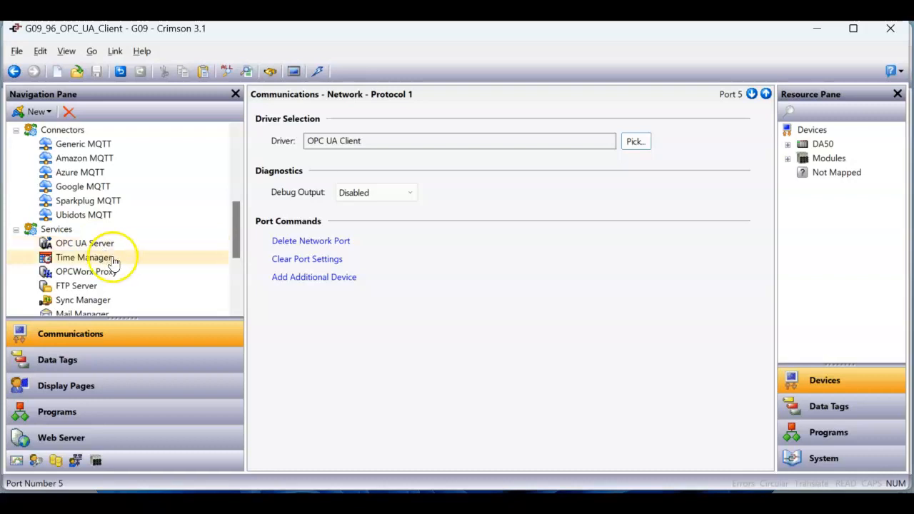
- Review the Protocol 1 OPC UA Client and compare the DA50 device's host name with the IP address on the DA50 server web page
scroll(126, 259, up, 5)
click(160, 160)
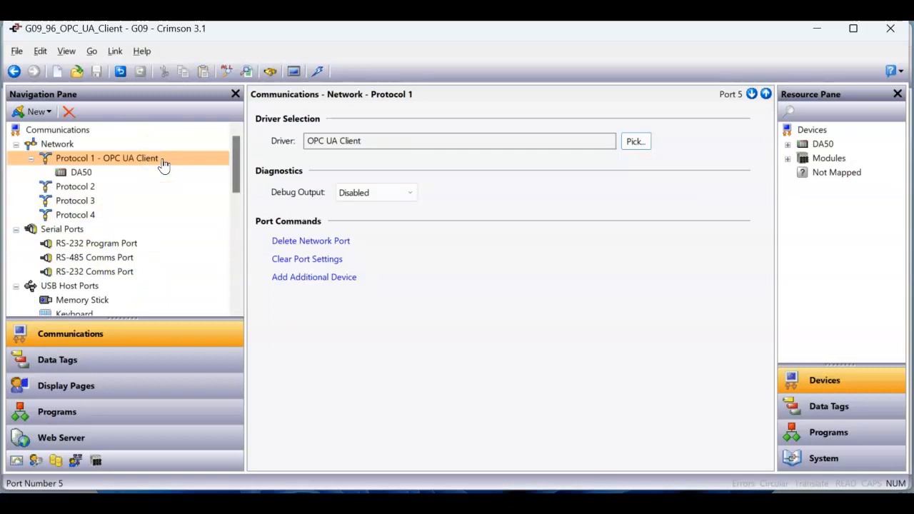
mouse_move(371, 203)
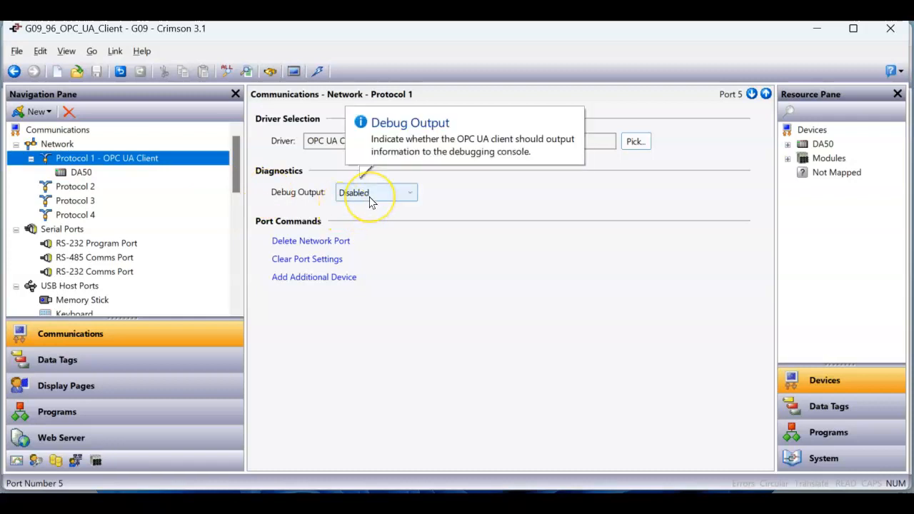
click(80, 174)
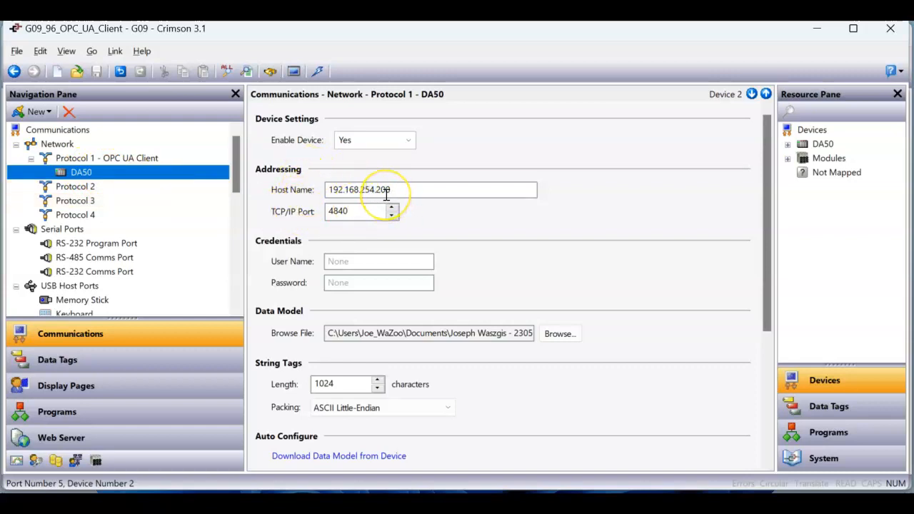
mouse_move(465, 508)
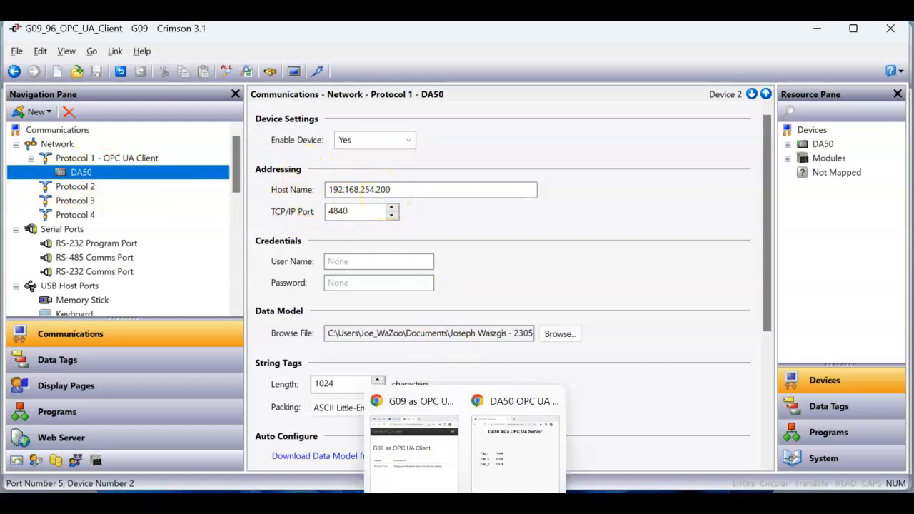
click(504, 453)
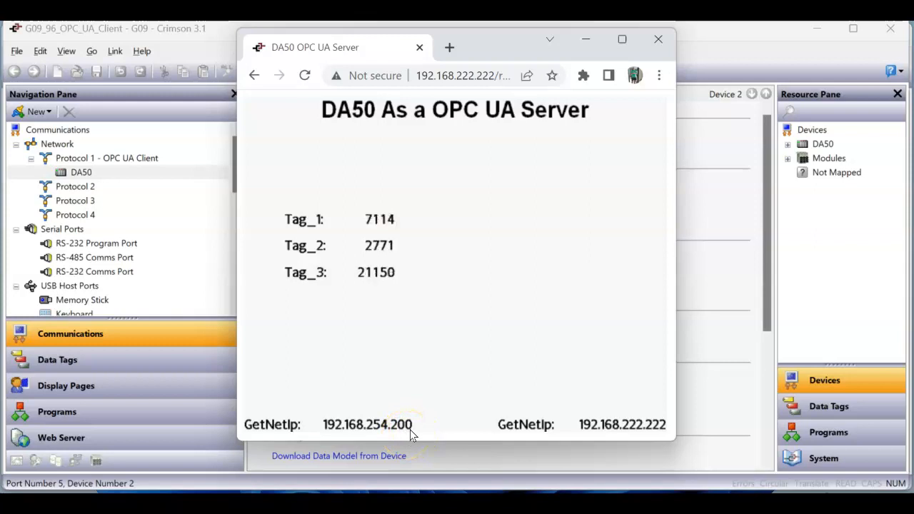
click(736, 350)
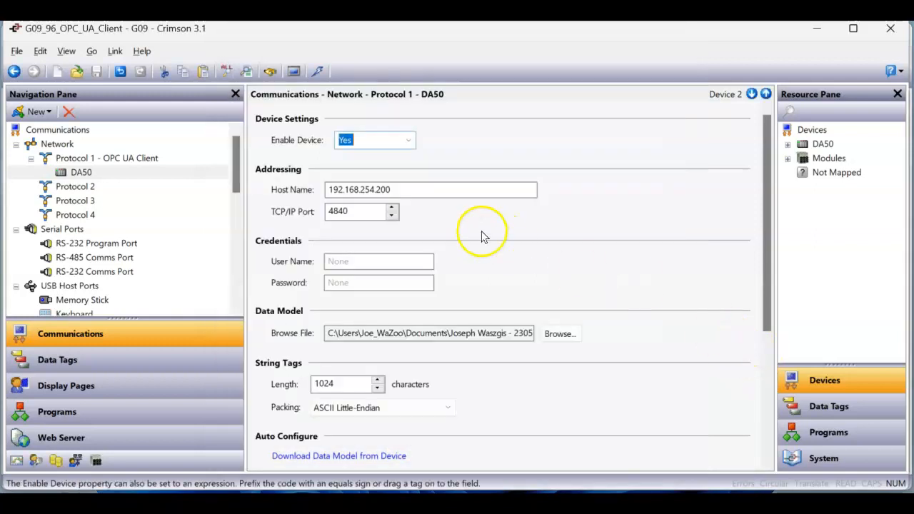
click(412, 190)
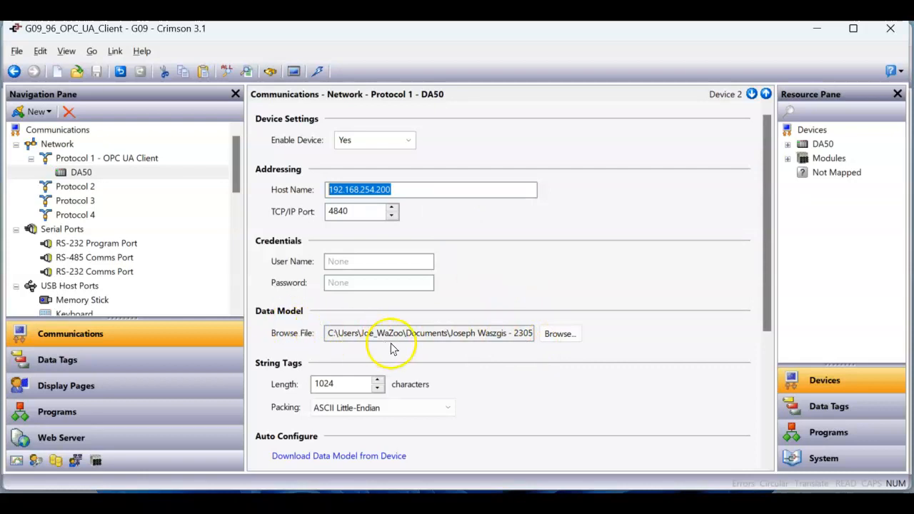
- Select DA50.opc-ua-browse from the OPC_UA_Test_230606 folder as the DA50 device's data model browse file
click(561, 334)
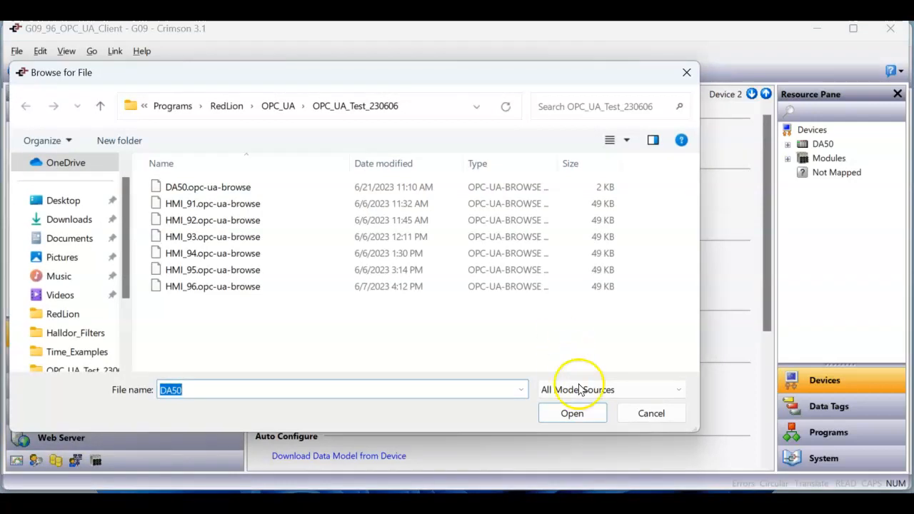
click(650, 413)
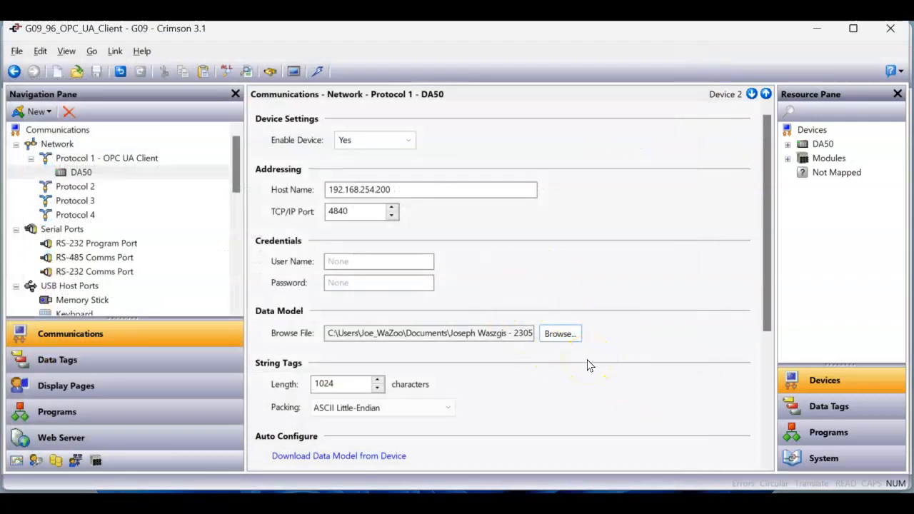
click(561, 335)
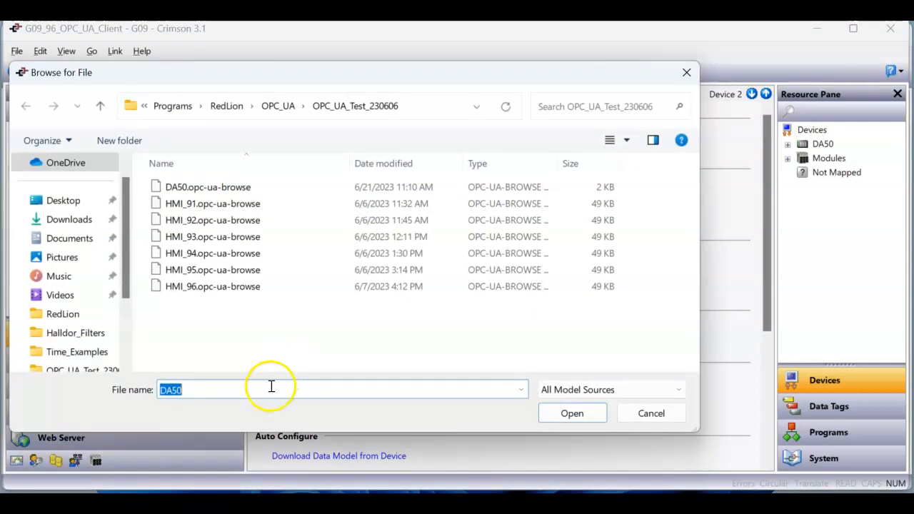
click(568, 416)
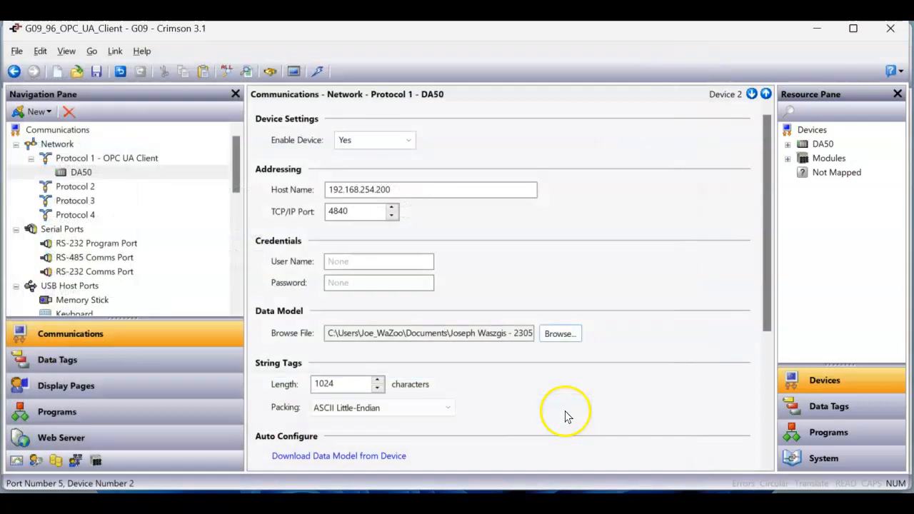
- Enter DA50_1 as the name of the DA50 device's data model browse file
click(553, 335)
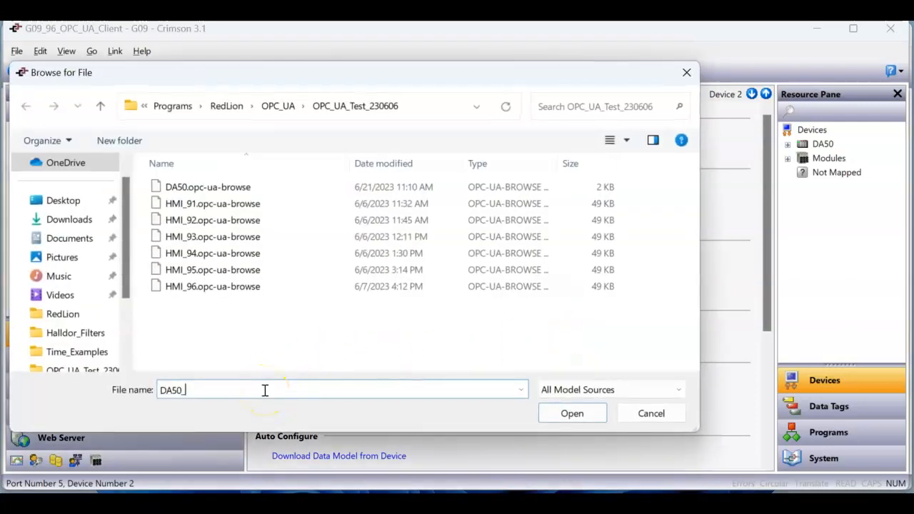
text(_1)
key(Return)
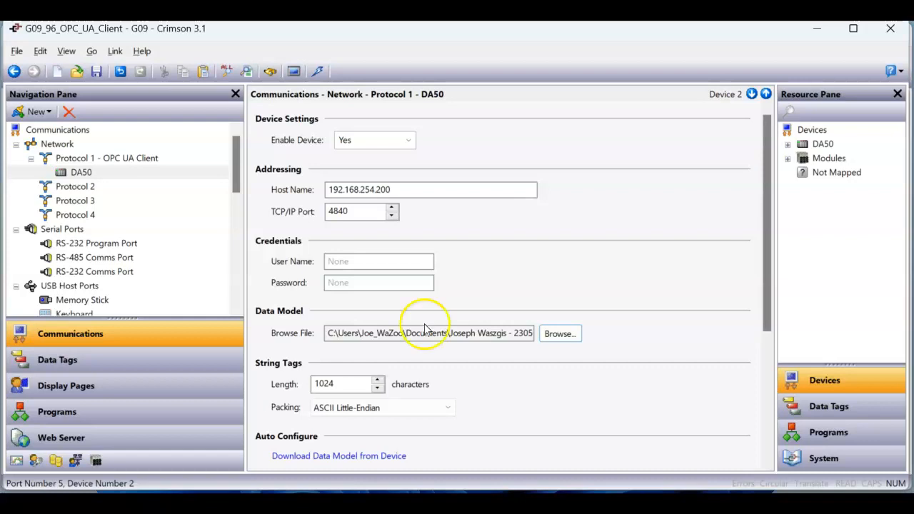
- Download the data model from the DA50 device and save it over the existing DA50.opc-ua-browse file
scroll(499, 284, down, 3)
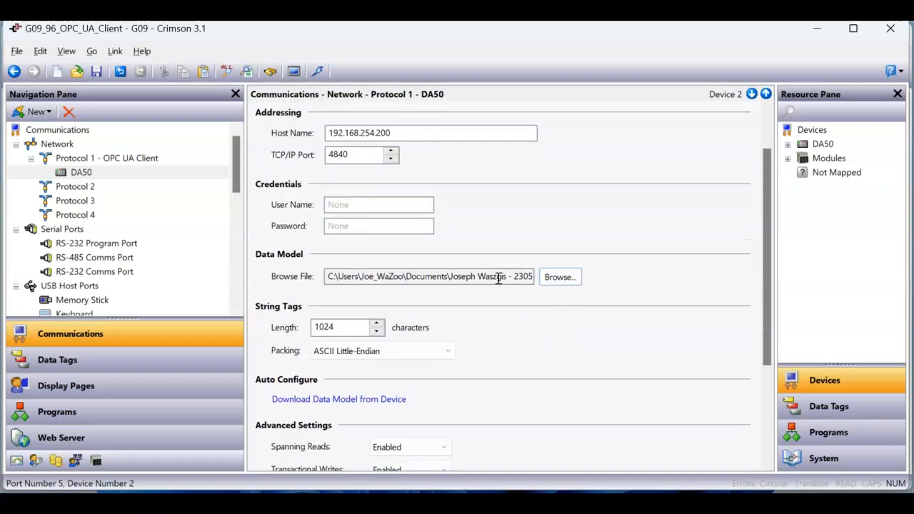
click(373, 402)
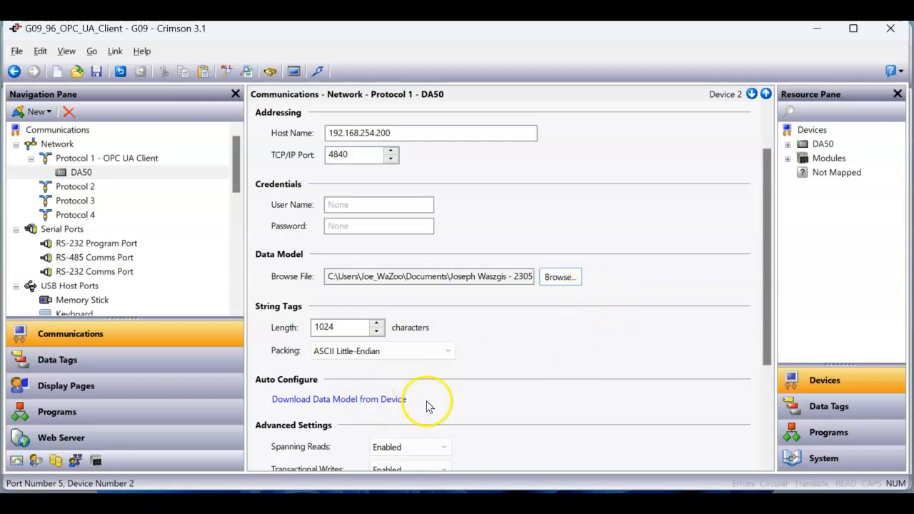
click(361, 400)
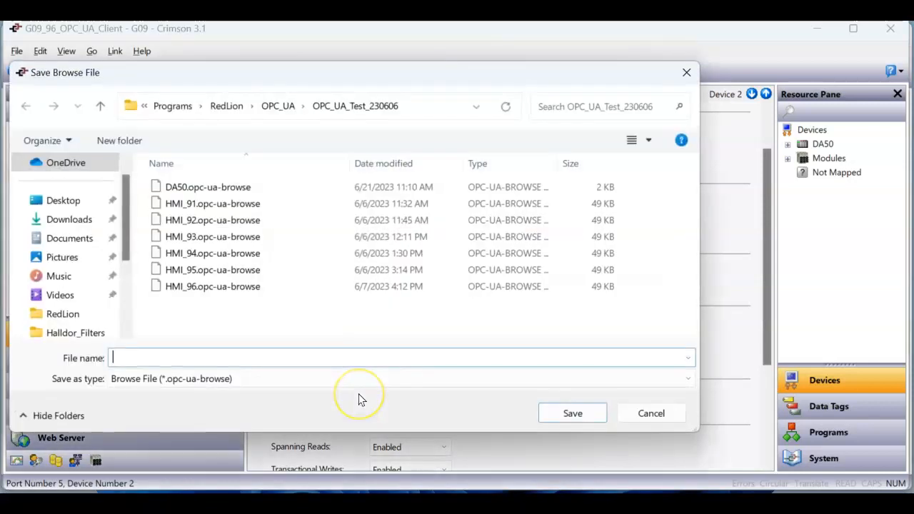
click(227, 187)
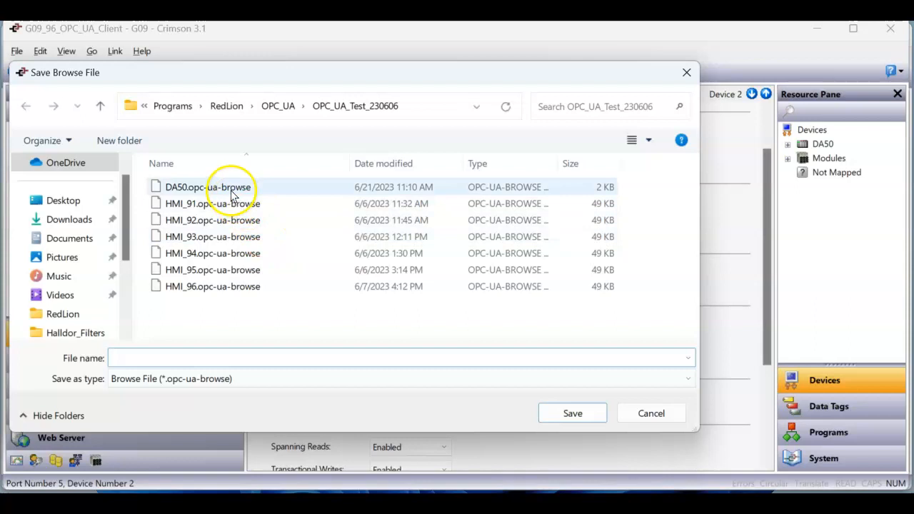
click(602, 418)
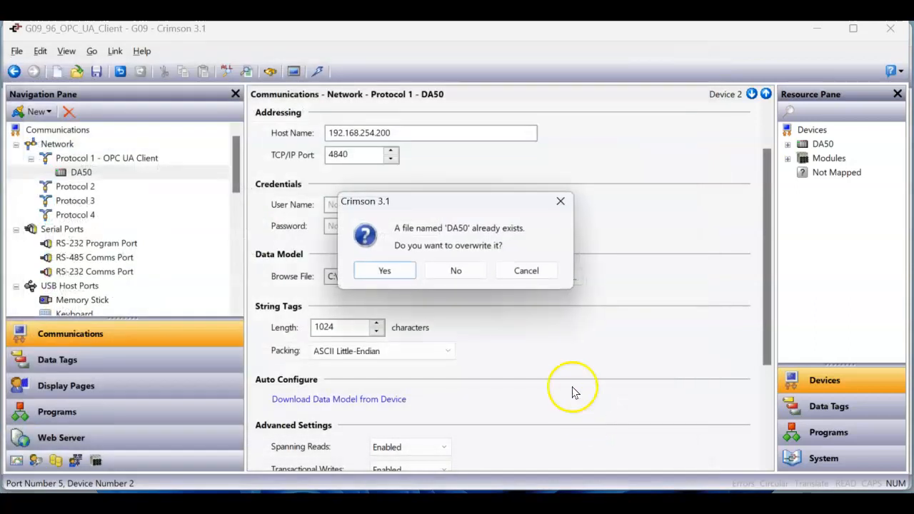
click(398, 272)
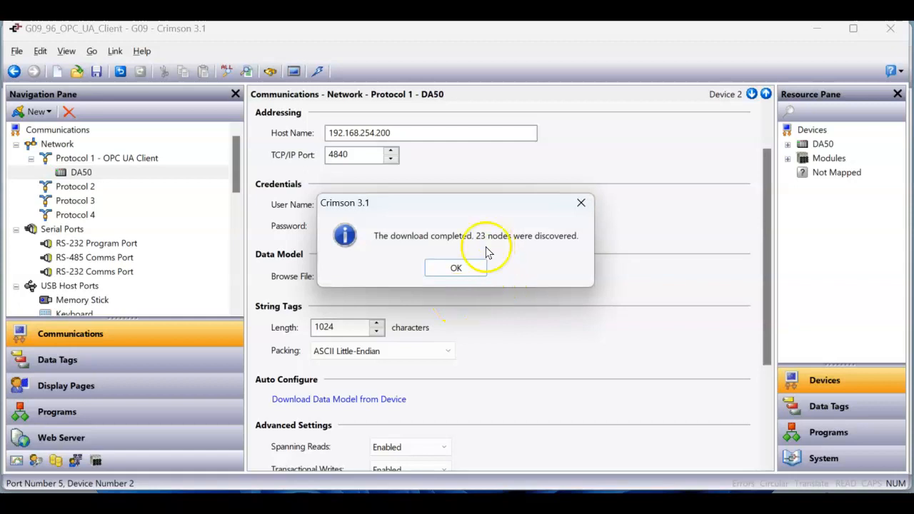
click(461, 267)
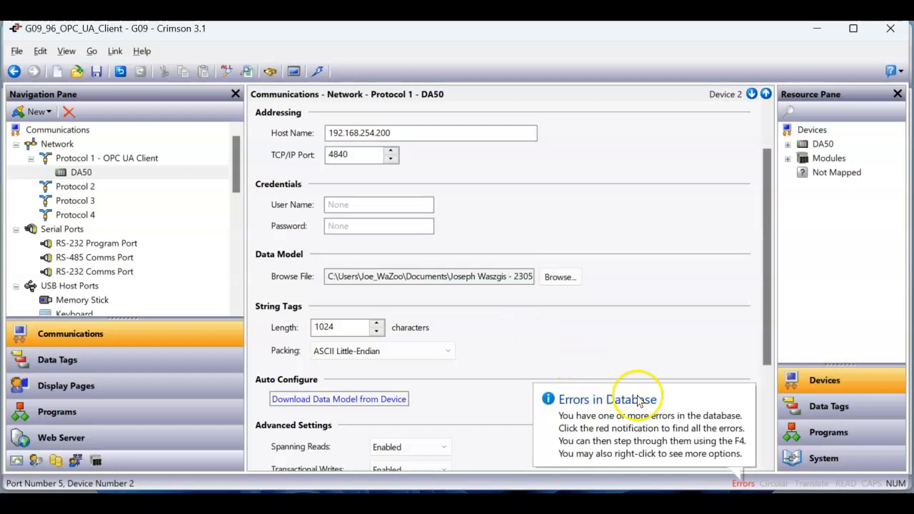
- Find the database errors among the data tags and inspect the Server folder under OPC_Tags
click(740, 484)
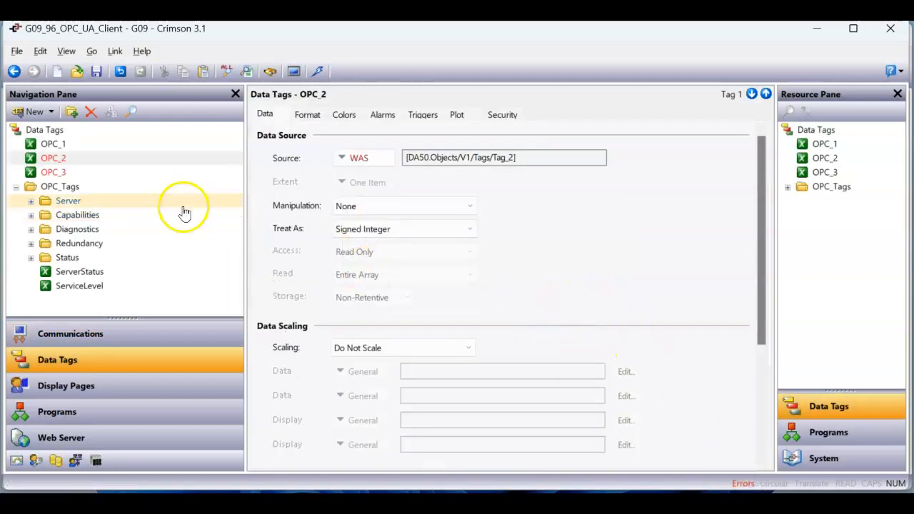
click(32, 201)
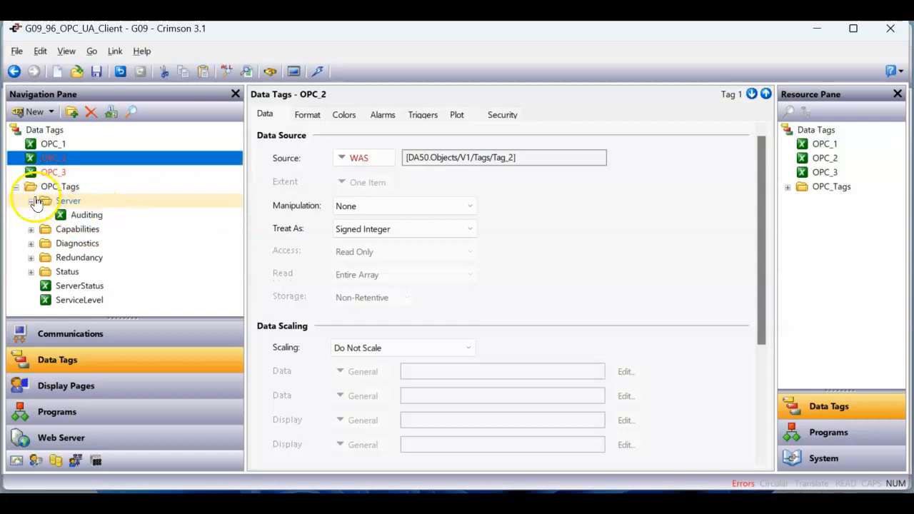
click(70, 215)
click(30, 204)
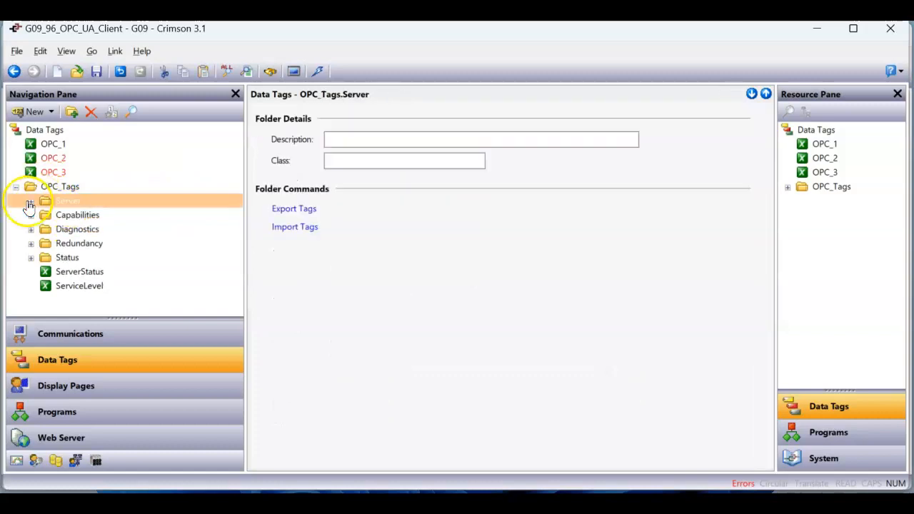
- Map the OPC_1 tag's source to the Tag_1 node of the DA50 device
click(45, 147)
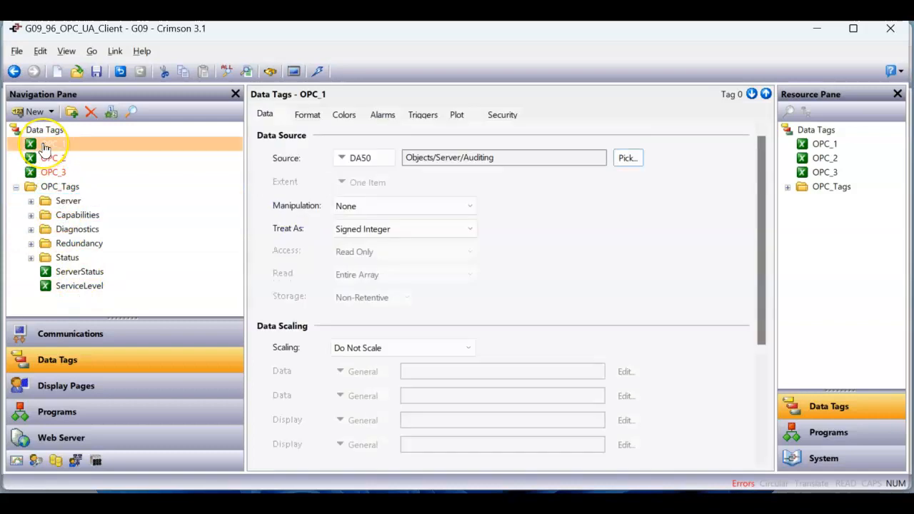
click(357, 159)
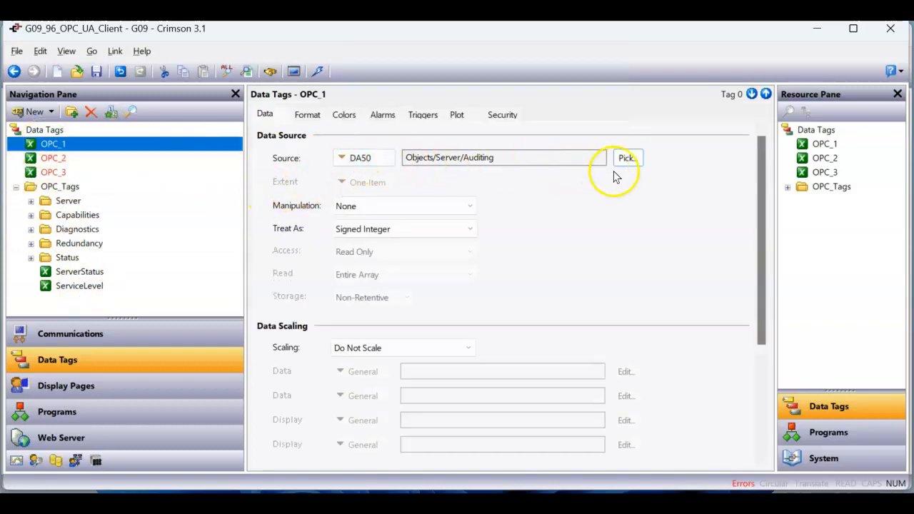
click(368, 159)
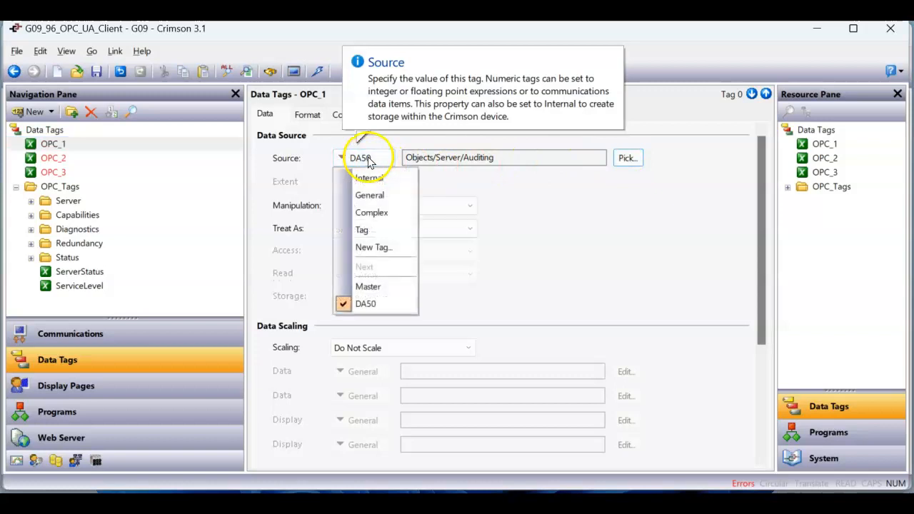
click(369, 307)
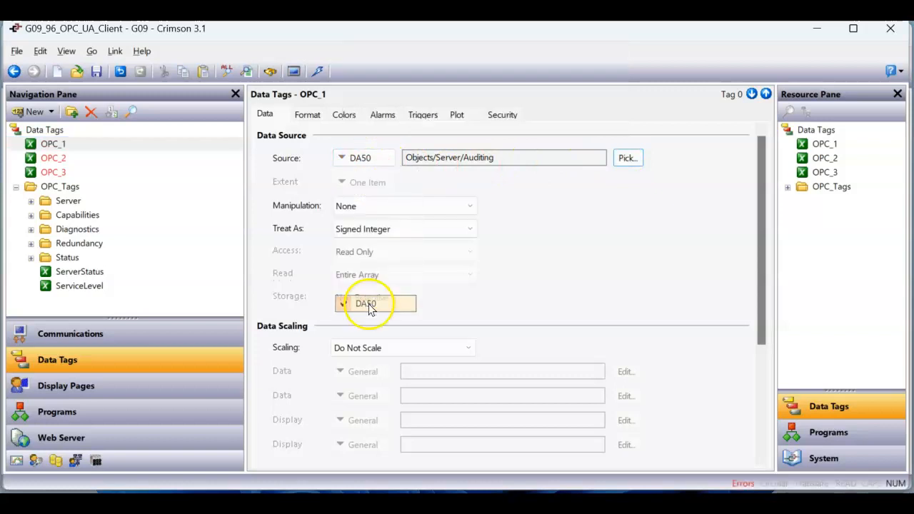
click(627, 158)
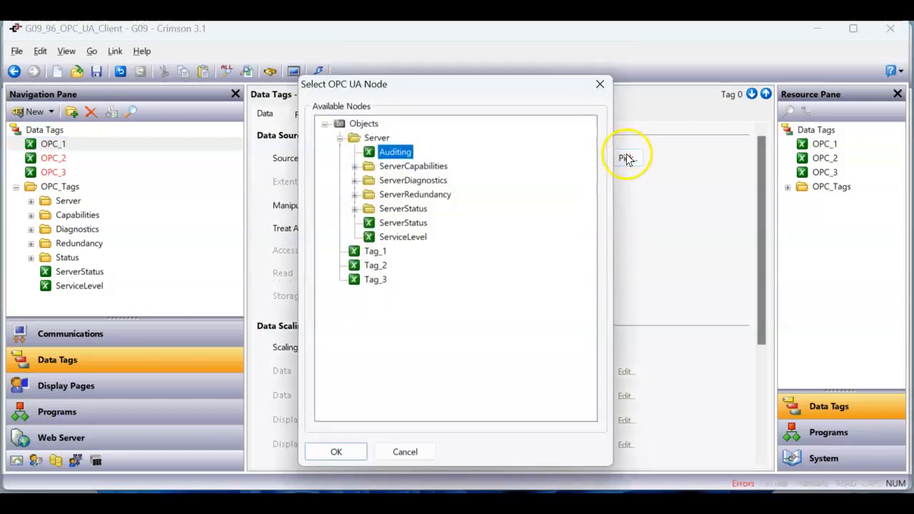
click(375, 251)
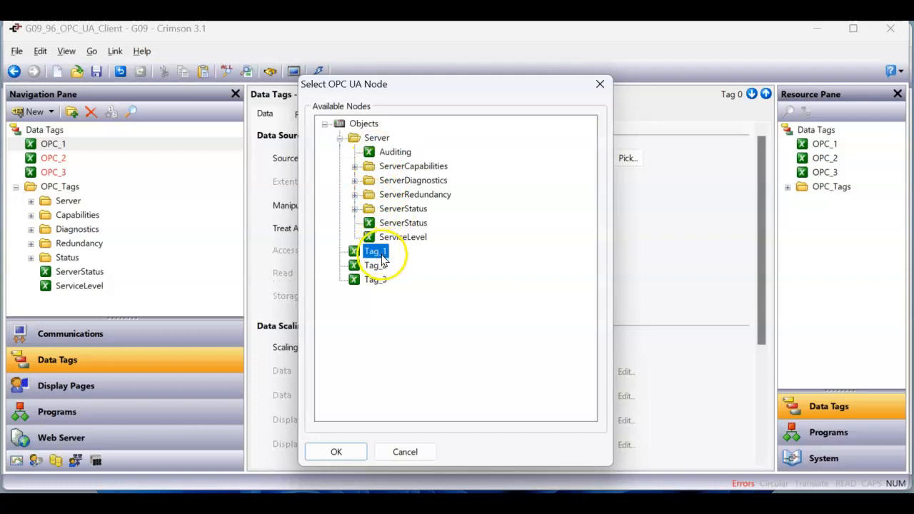
click(343, 457)
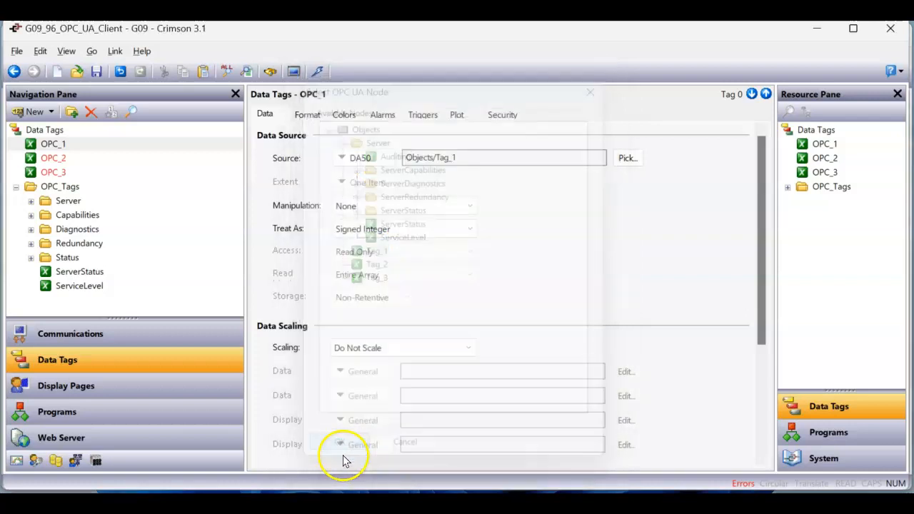
- Map the OPC_2 tag's source to the Tag_2 node of the DA50 device
click(64, 163)
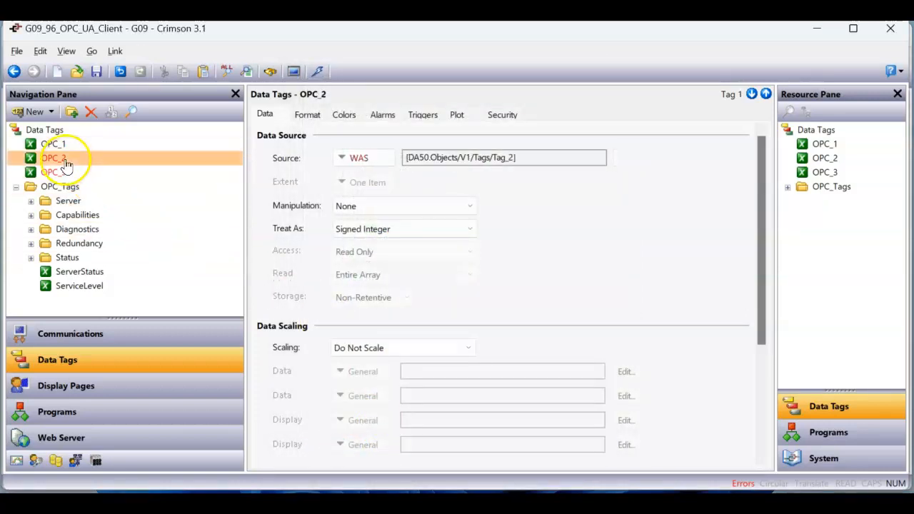
click(372, 159)
click(382, 307)
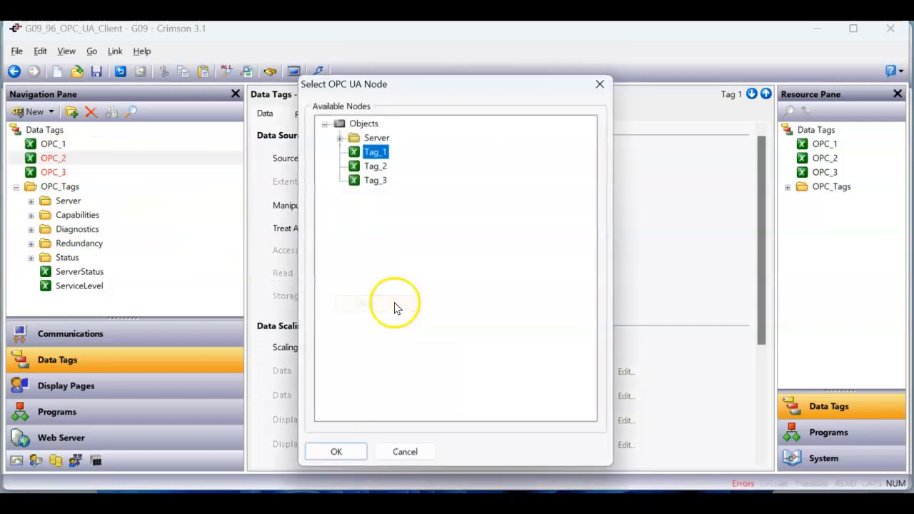
click(375, 167)
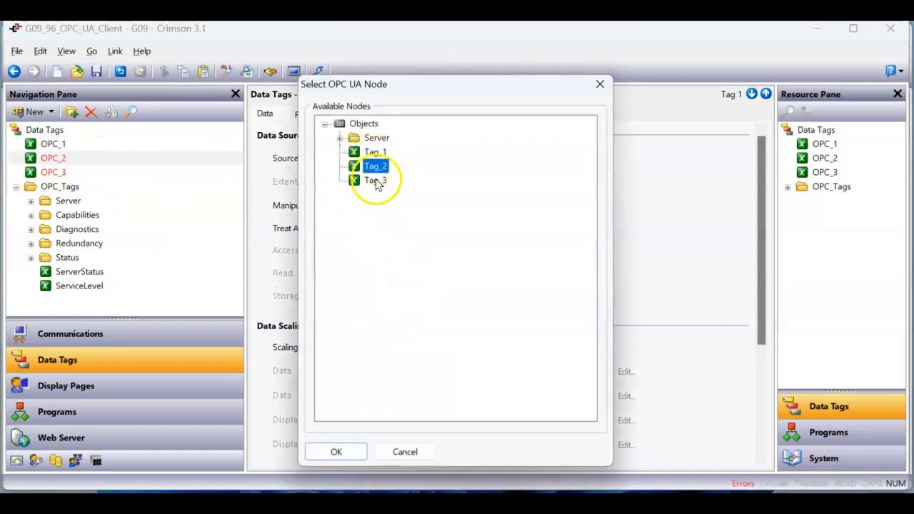
click(336, 451)
- Map the OPC_3 tag's source to the Tag_3 node of the DA50 device
click(47, 172)
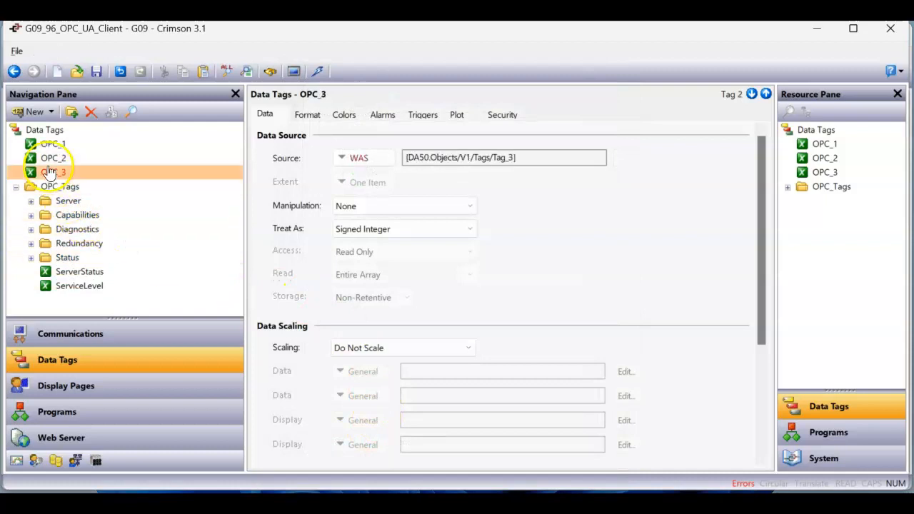
click(361, 159)
click(383, 304)
click(377, 180)
click(336, 451)
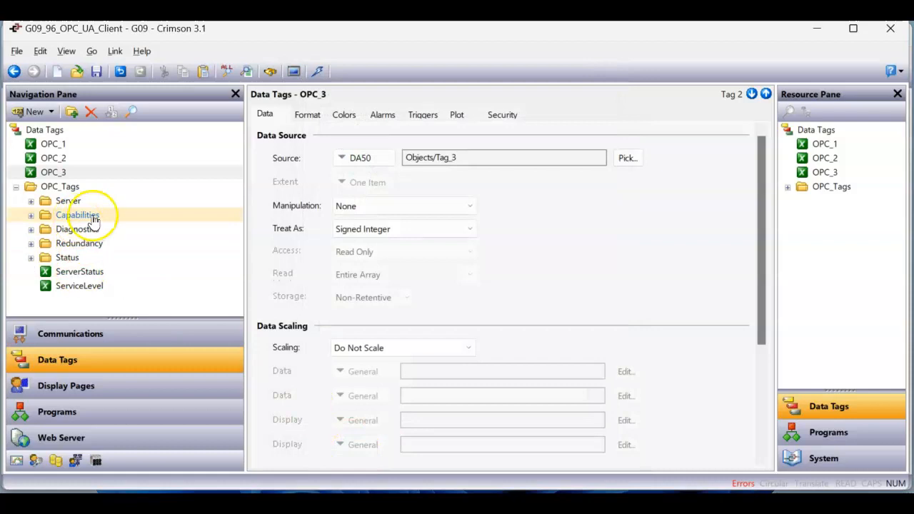
- Review Page1's tag layout and examine the Server subfolder nodes available for the Auditing tag's source, leaving the source as is
click(113, 384)
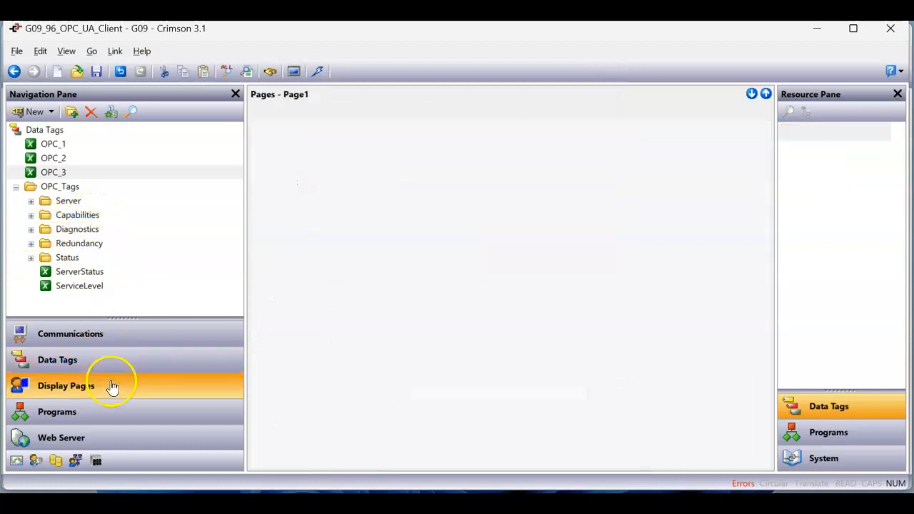
click(438, 325)
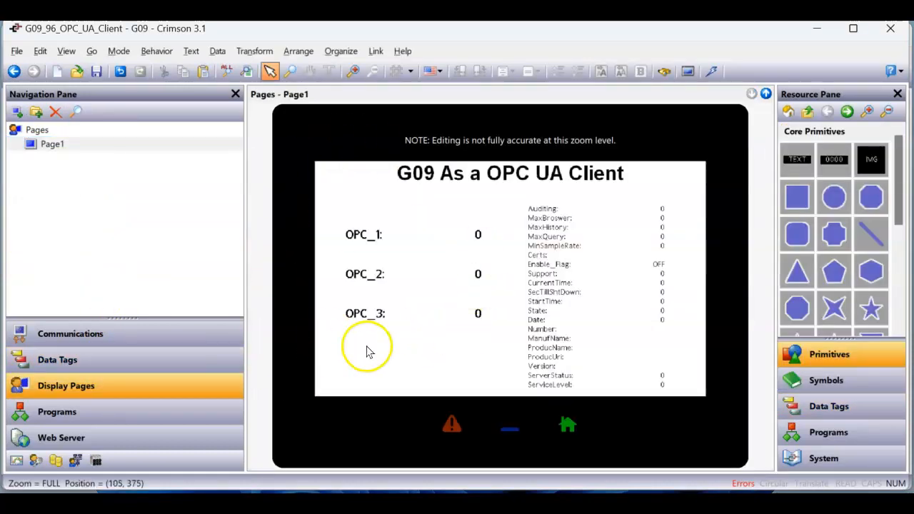
click(148, 366)
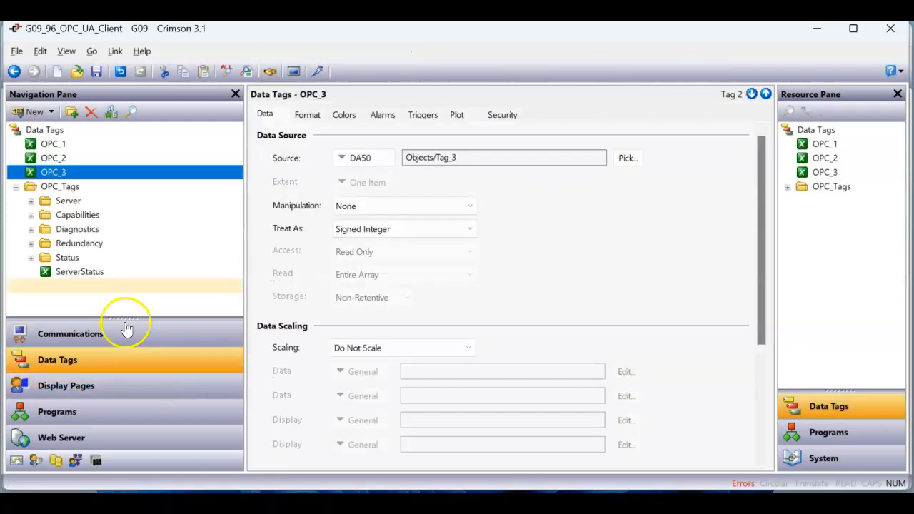
click(31, 201)
click(74, 217)
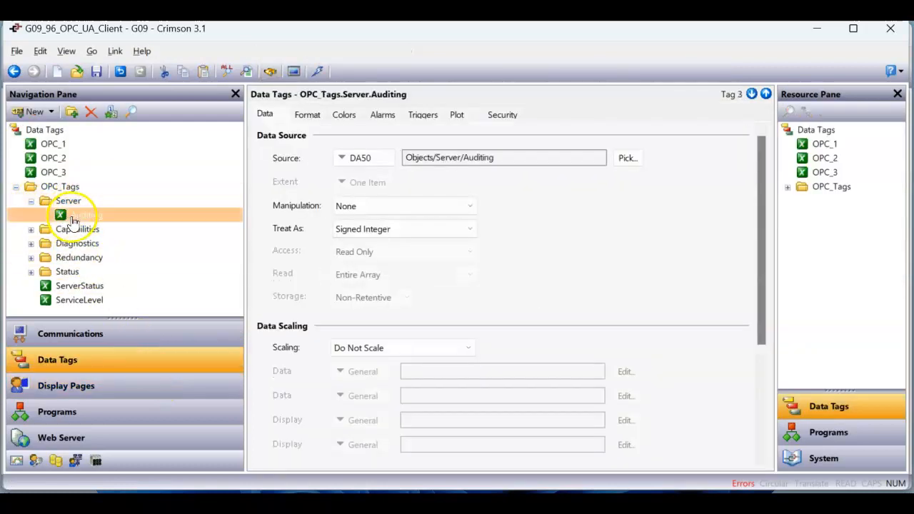
click(626, 158)
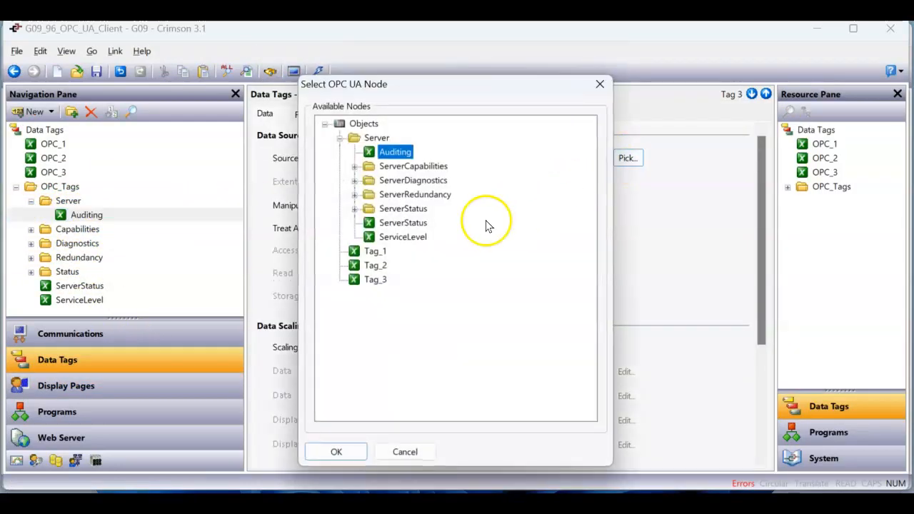
click(355, 167)
click(355, 252)
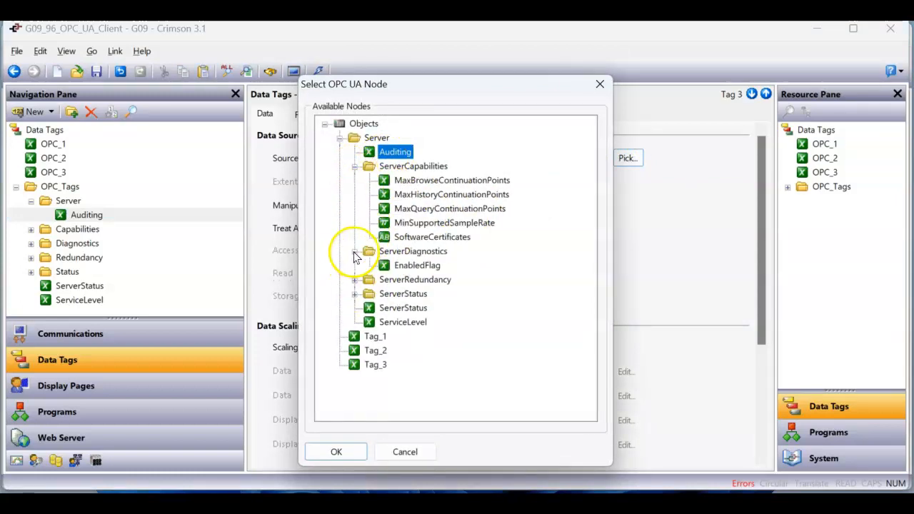
click(355, 280)
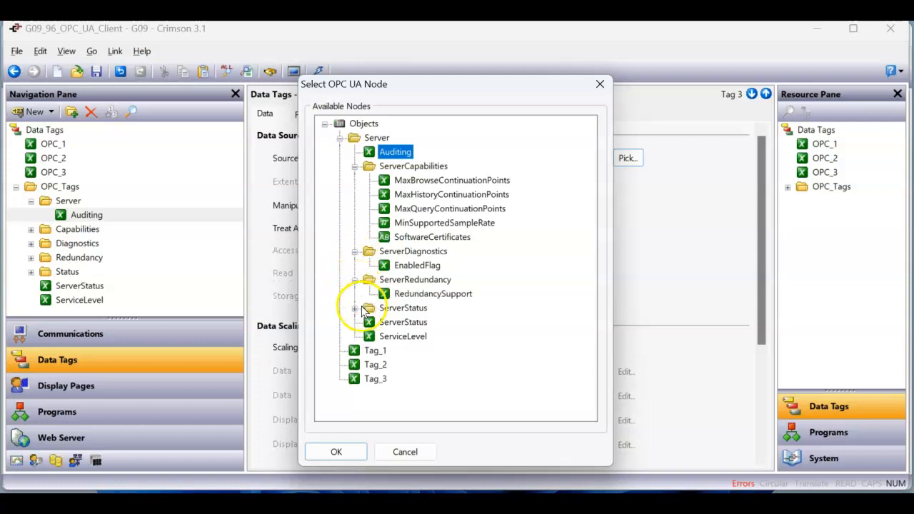
click(355, 308)
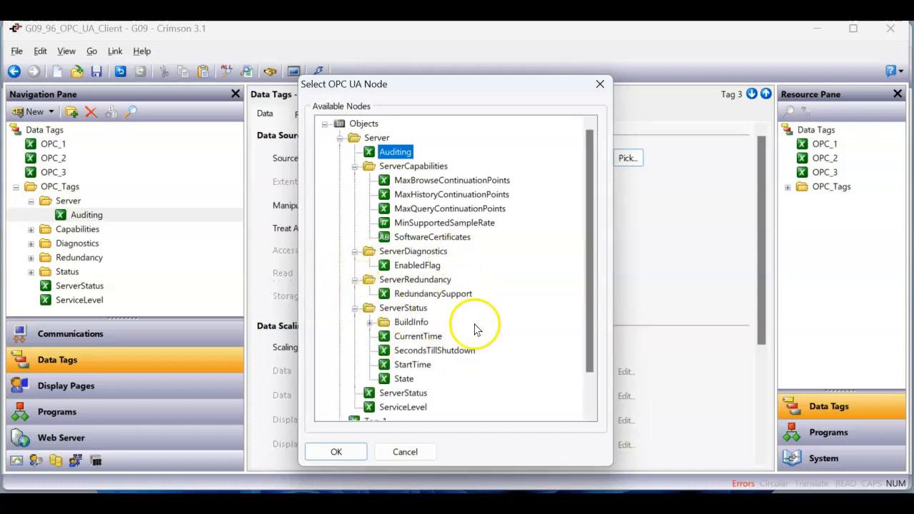
click(409, 456)
- Return to the display pages and download the database to the G09
click(133, 390)
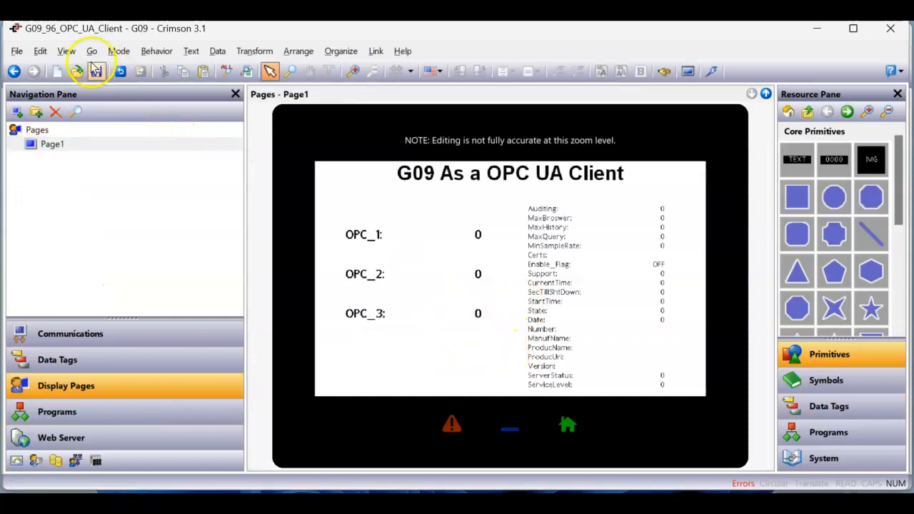
click(712, 81)
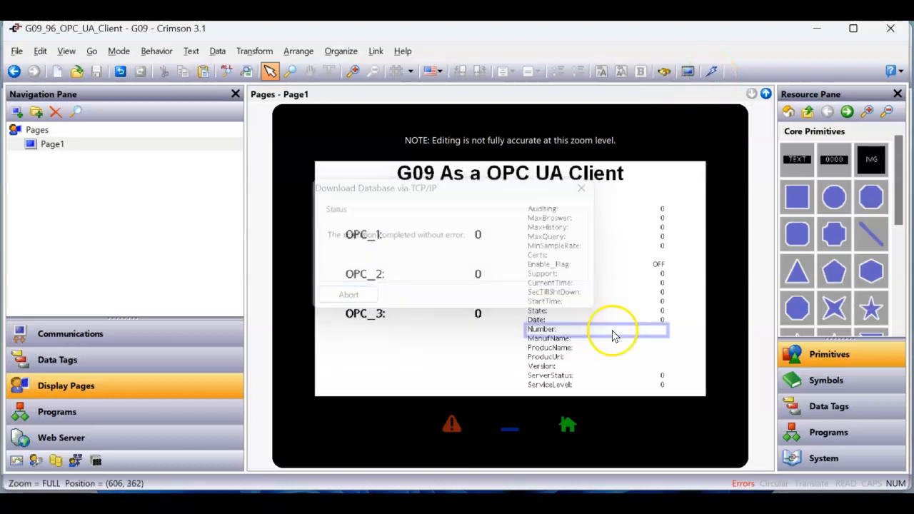
- Switch to Chrome, place the DA50 server page beside the G09 client page, and open the G09's Remote View
mouse_move(465, 508)
click(436, 482)
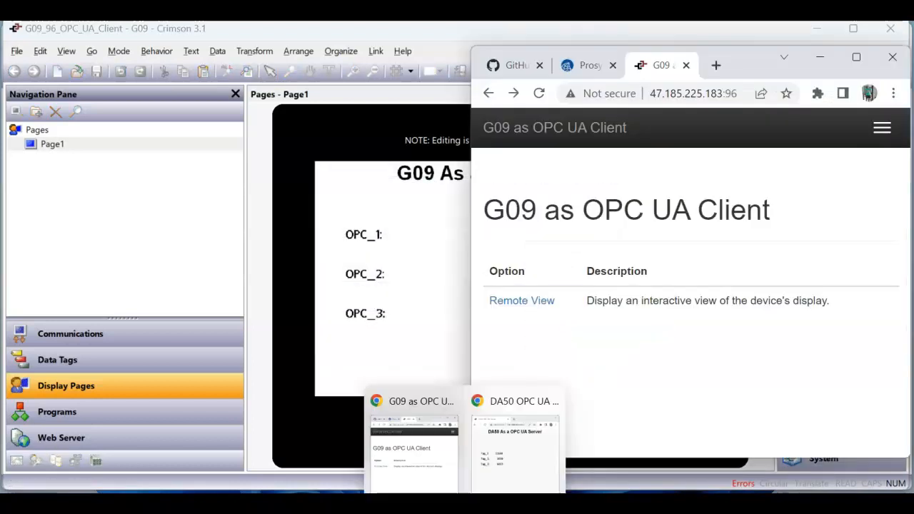
click(515, 480)
drag(511, 41, 262, 74)
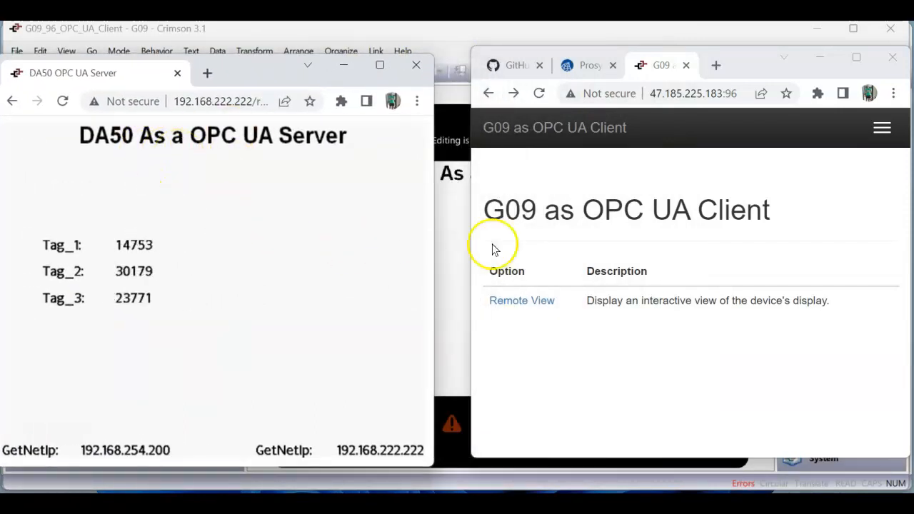
click(527, 304)
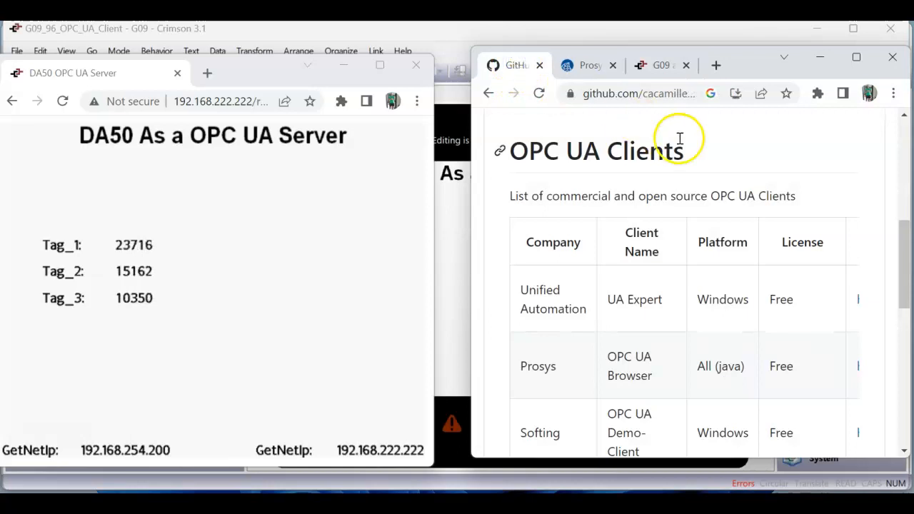
- Review the GitHub list of OPC UA clients and the Prosys OPC UA Browser product page
drag(736, 67, 600, 36)
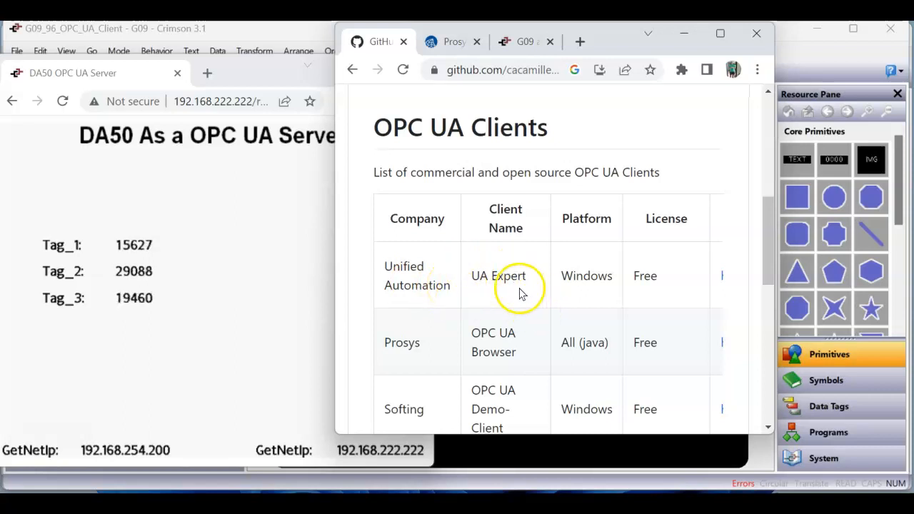
scroll(520, 289, down, 3)
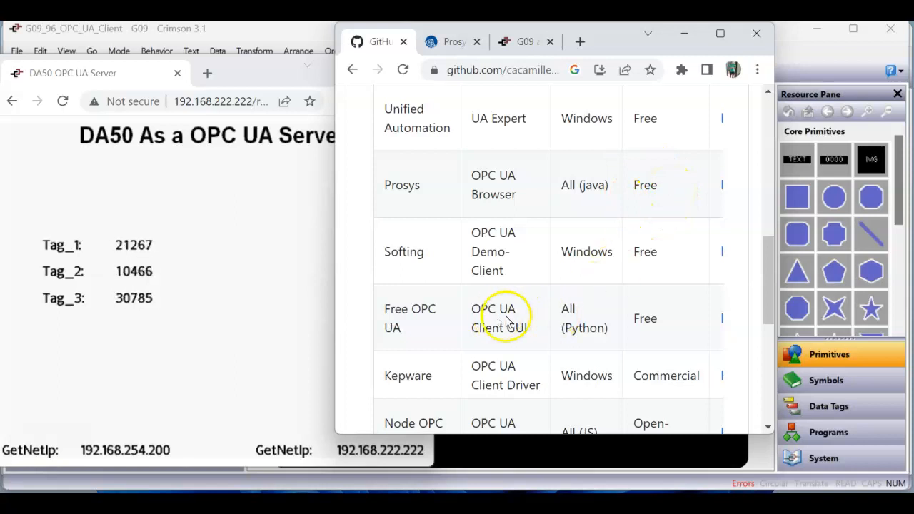
scroll(521, 273, up, 1)
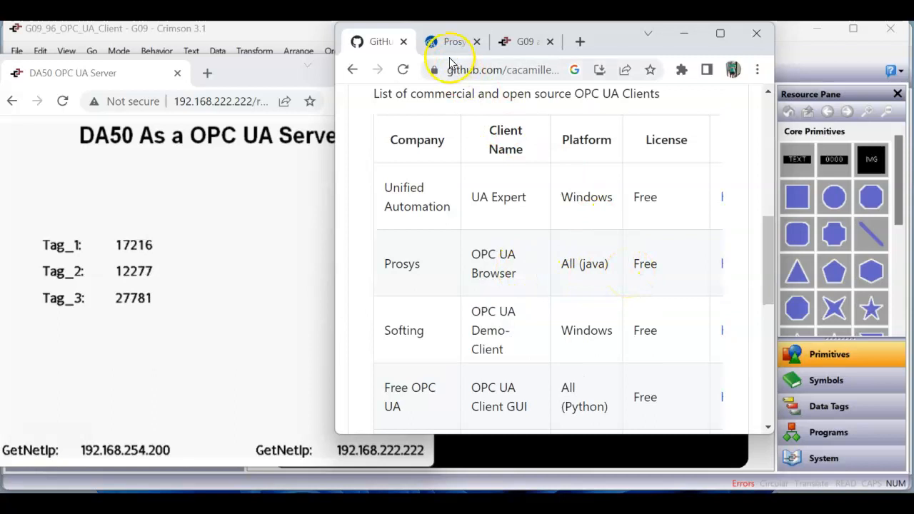
click(442, 39)
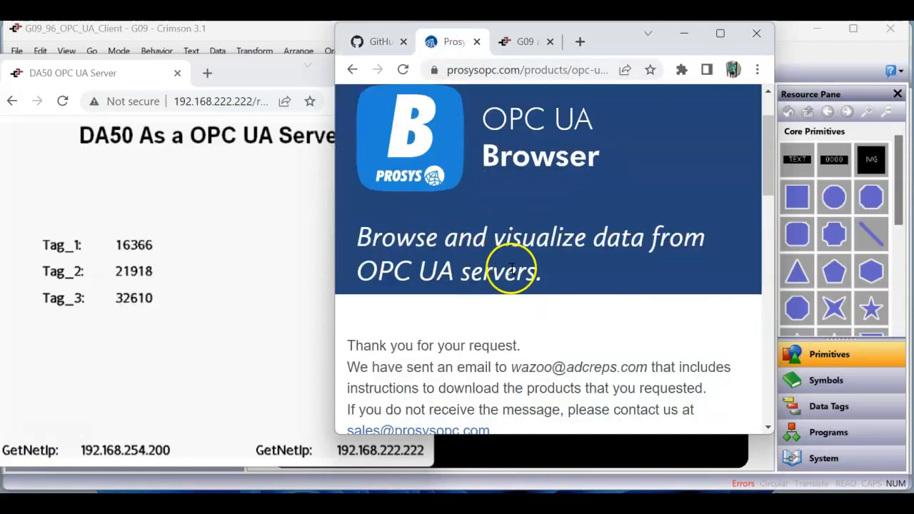
scroll(548, 305, down, 5)
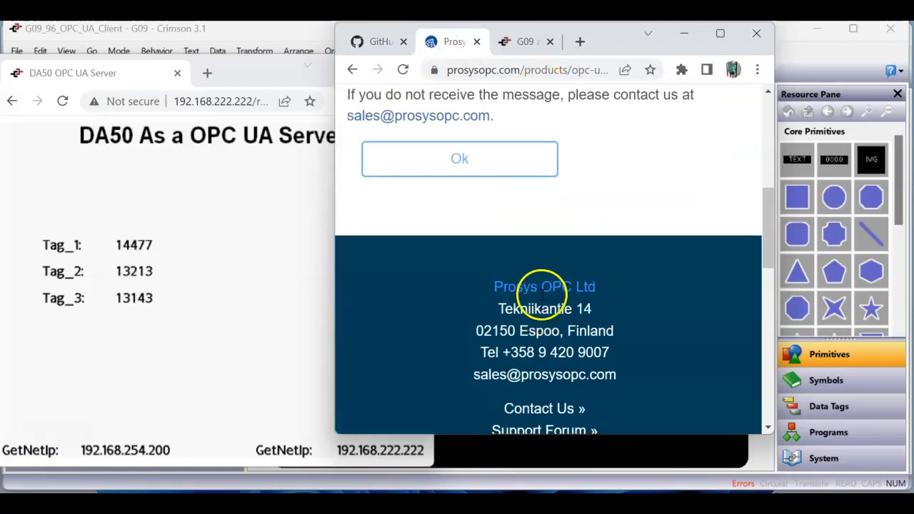
- Launch Prosys OPC UA Browser and move its window fully into view
click(295, 288)
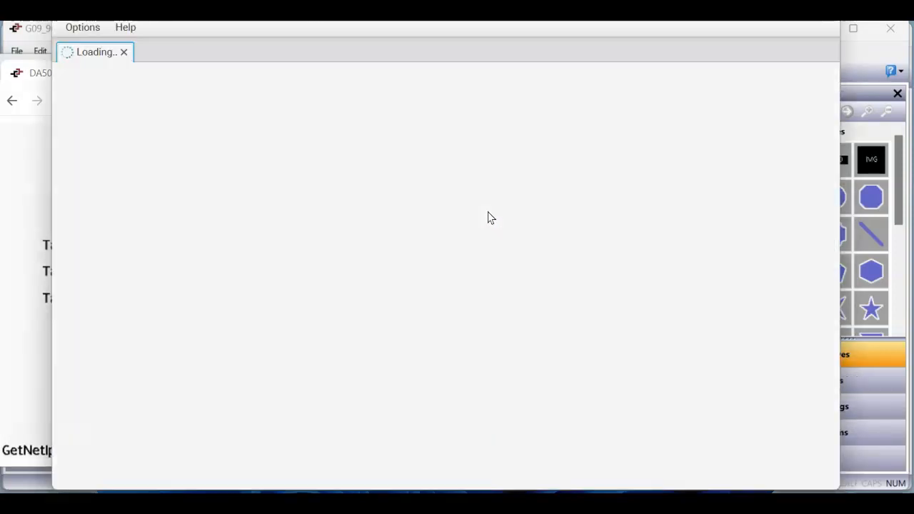
click(438, 30)
drag(427, 6, 504, 55)
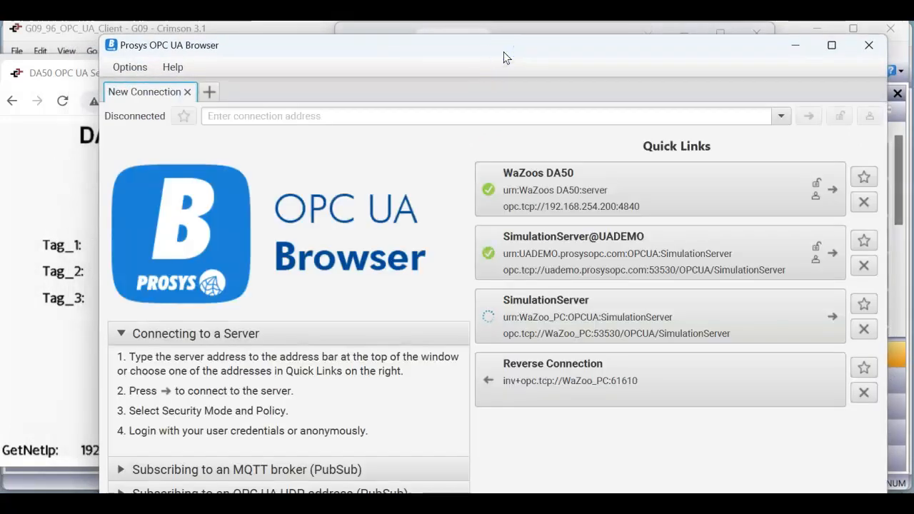
- Connect to the DA50 server at opc.tcp://192.168.254.200:4840 with security mode None
click(286, 116)
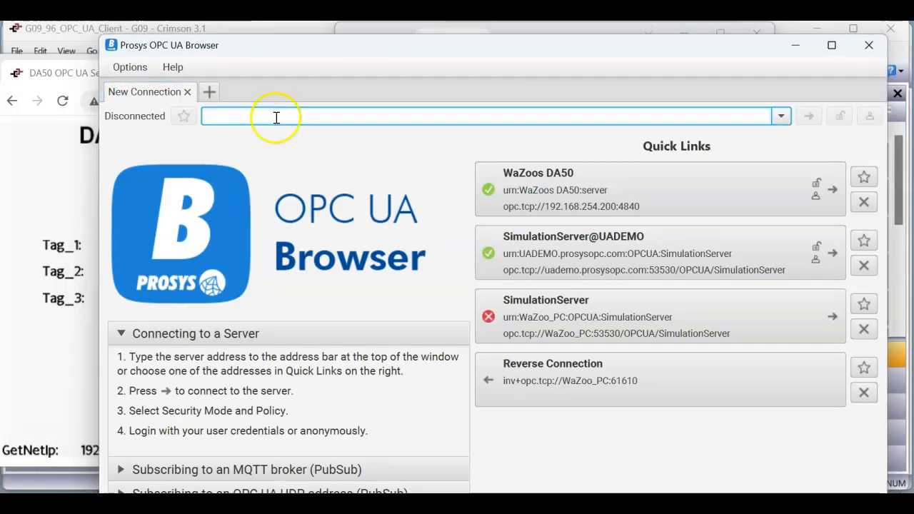
text(1)
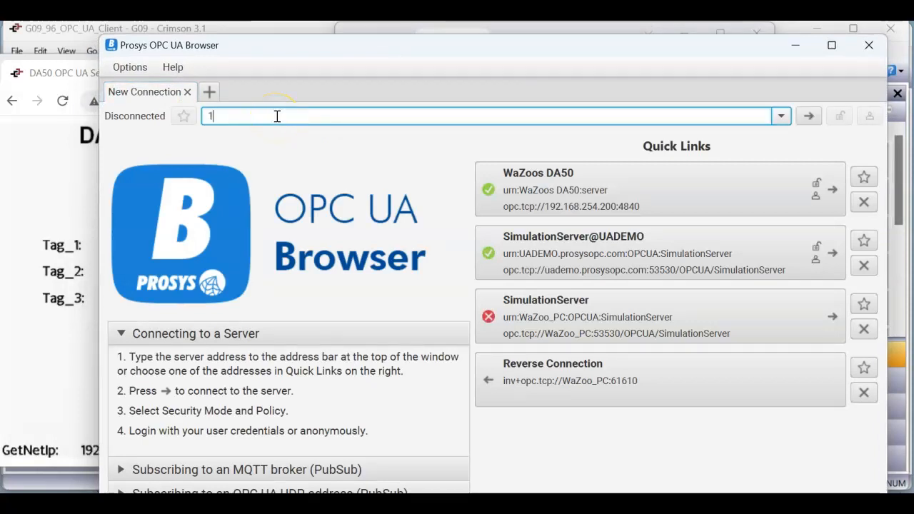
text(292.168.254)
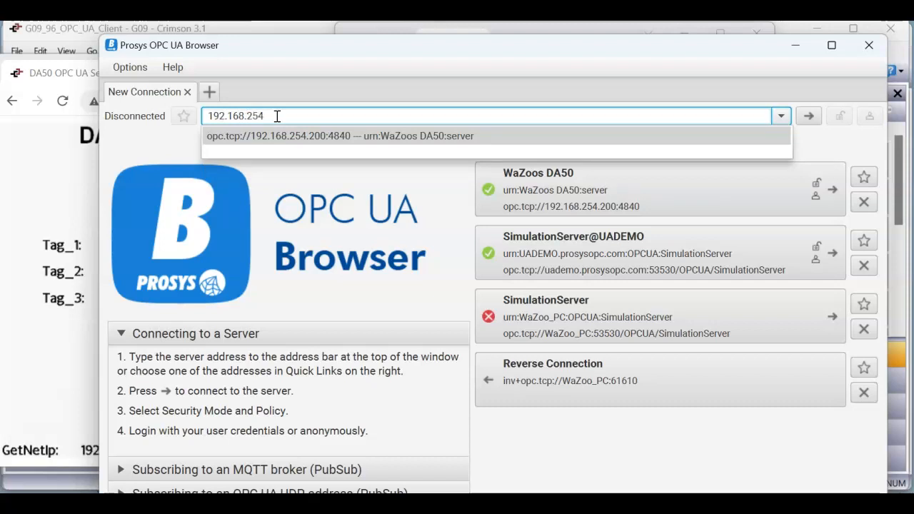
key(Return)
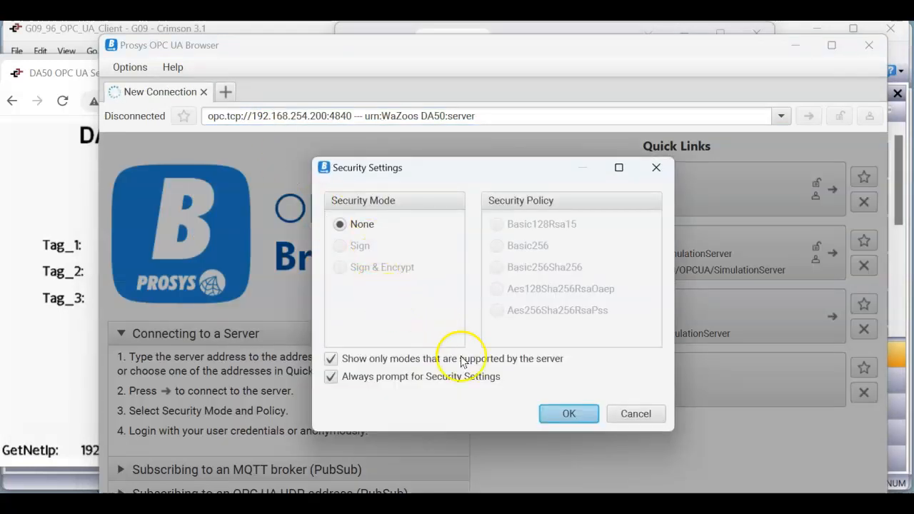
click(571, 414)
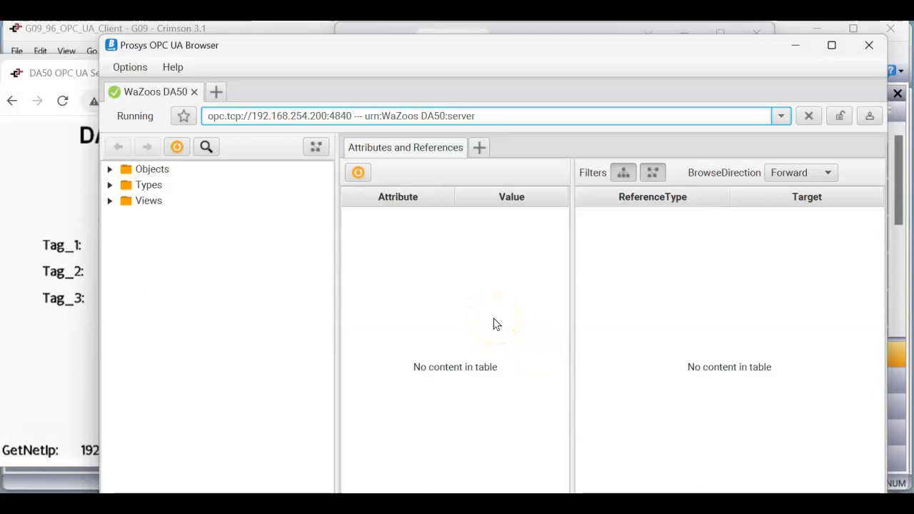
- Expand the server's Objects folder and monitor the data of all its tags in a Data View
click(109, 169)
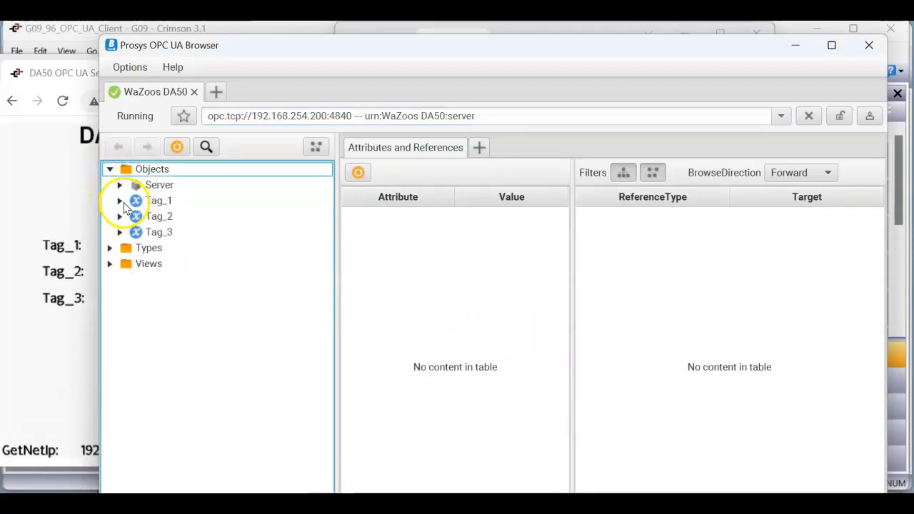
click(146, 170)
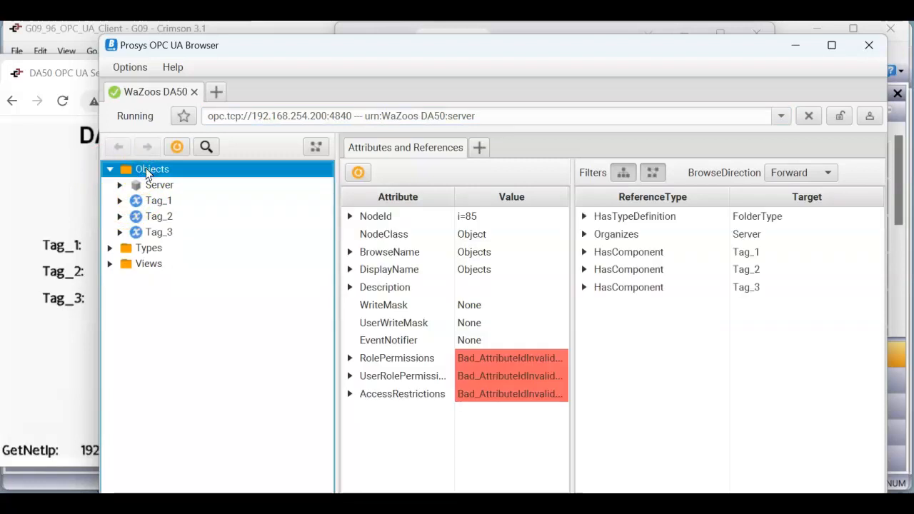
right_click(148, 171)
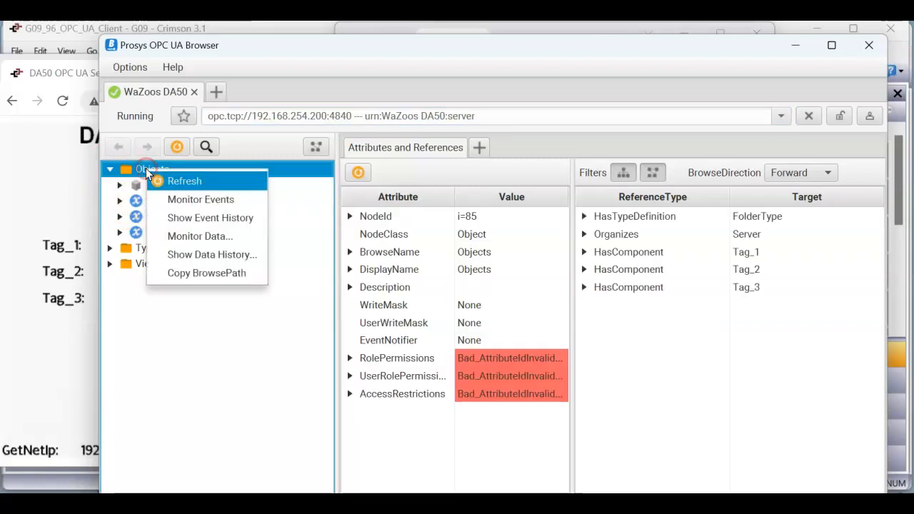
click(187, 236)
click(501, 351)
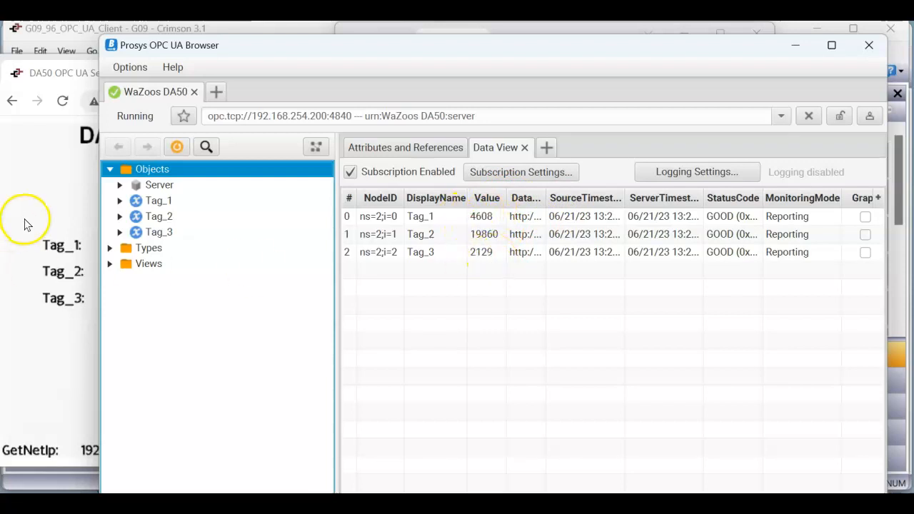
- Reposition the Prosys window beside the DA50 page to compare the monitored tag values with the server's live values
drag(265, 48, 456, 67)
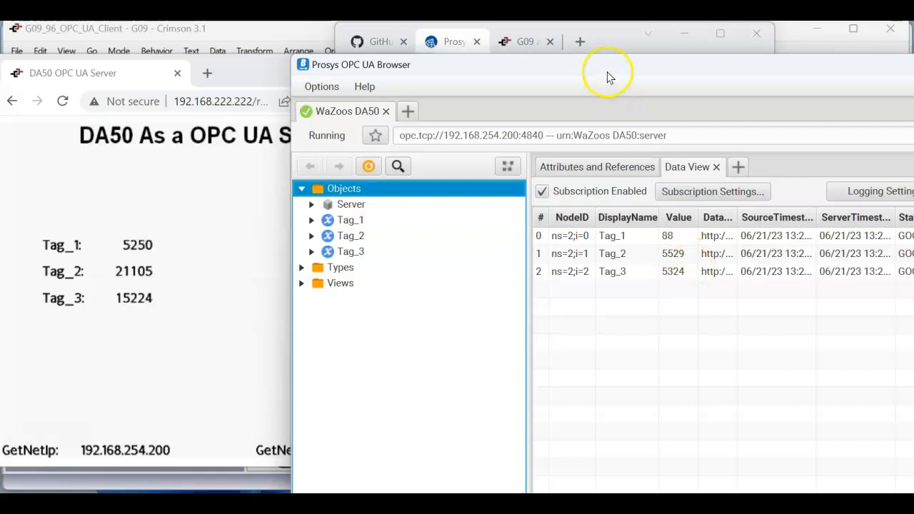
drag(607, 77, 542, 56)
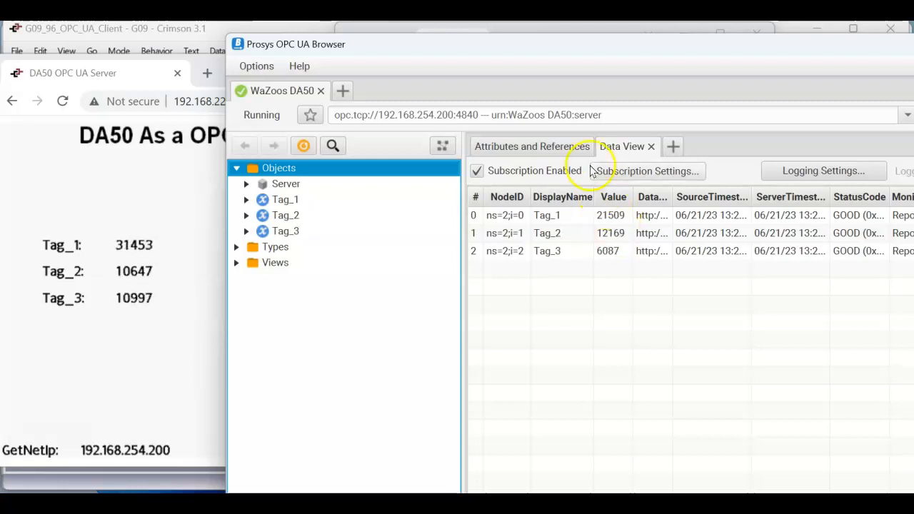
click(567, 121)
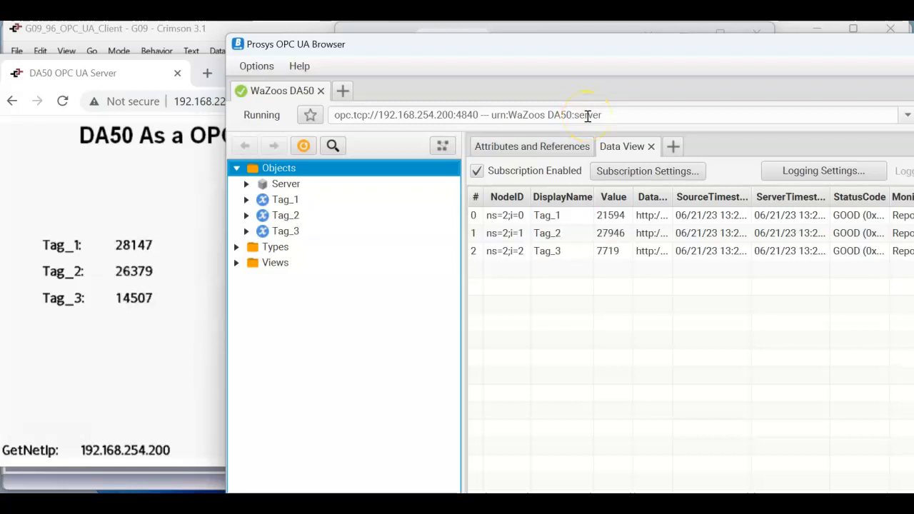
- Switch to the DA50 database in Crimson 3.2 and inspect the OPC UA Server's service settings, including its server name
click(626, 462)
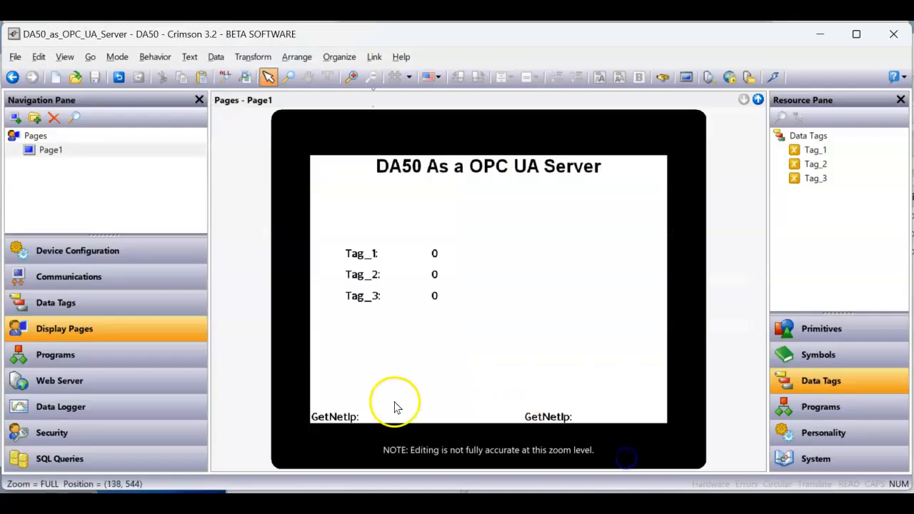
click(78, 270)
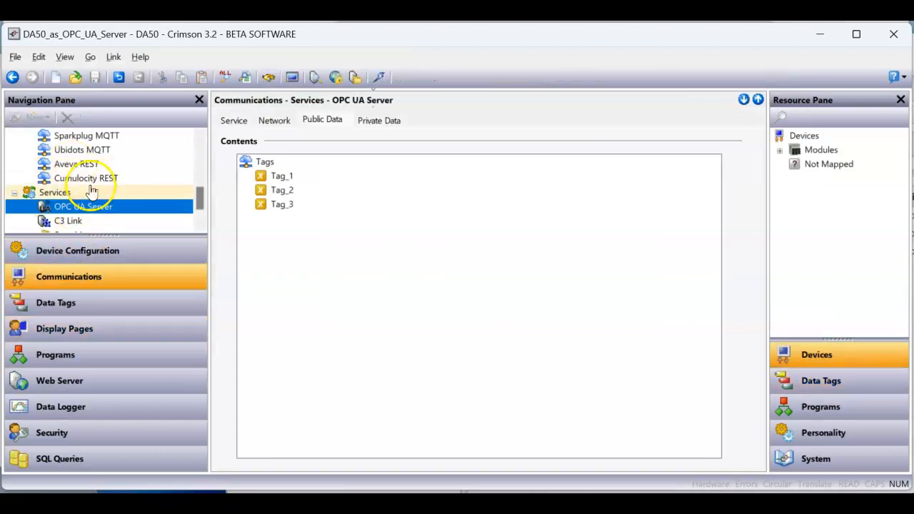
click(236, 121)
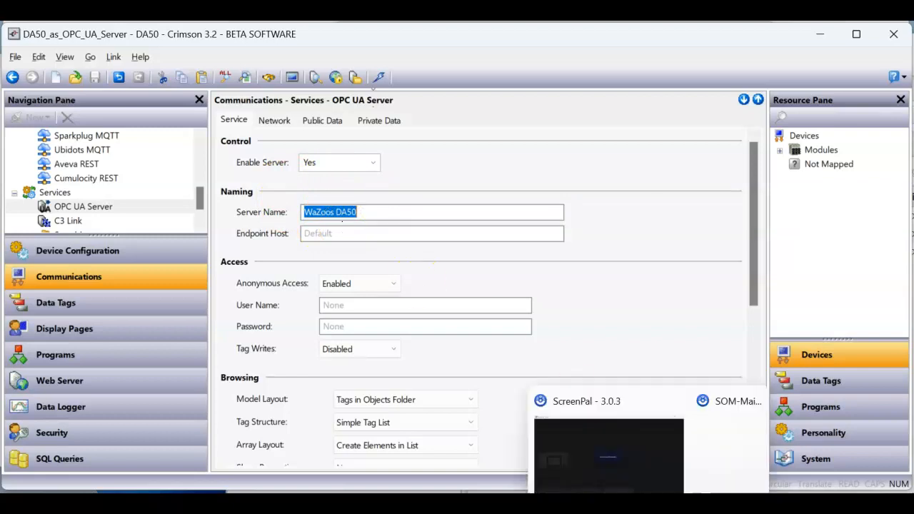
- Check the connected server's name in the Prosys OPC UA Browser against the DA50 database's Server Name, and return to Crimson 3.2
click(703, 503)
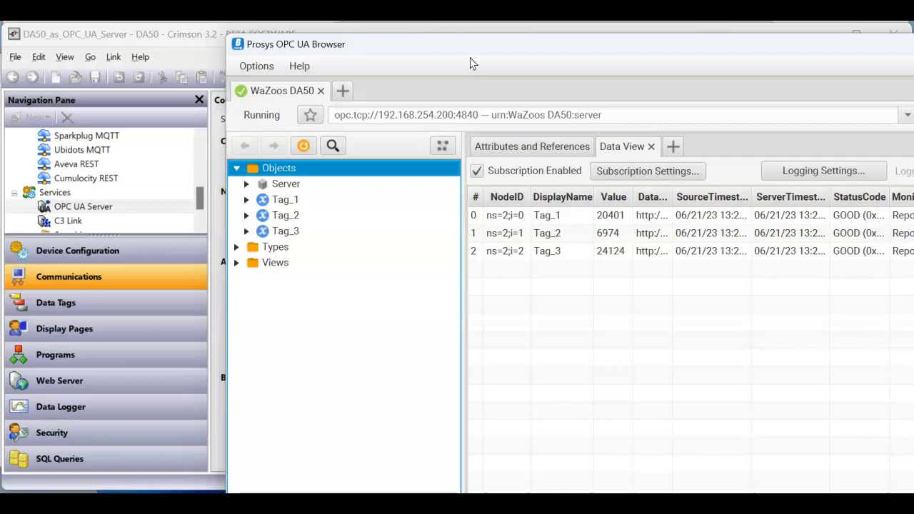
click(582, 504)
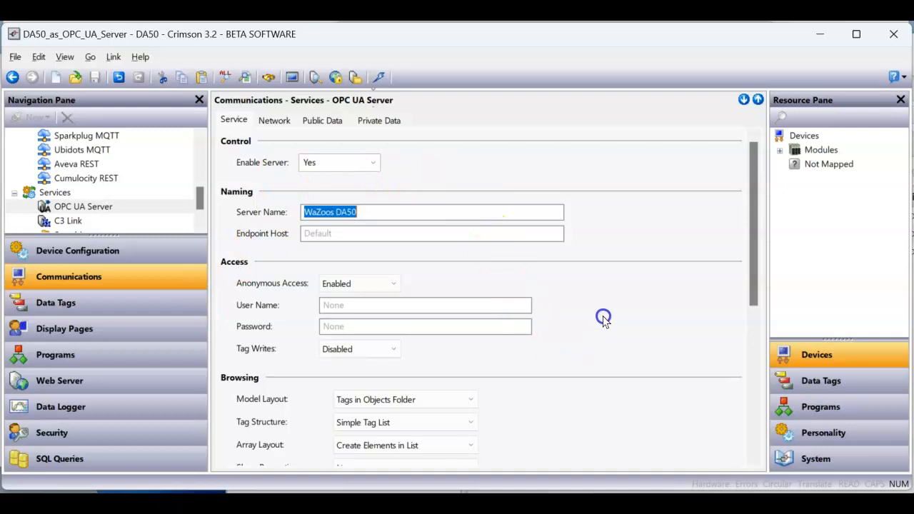
- Set the debug output in the OPC UA Server's network settings to Detailed
click(92, 211)
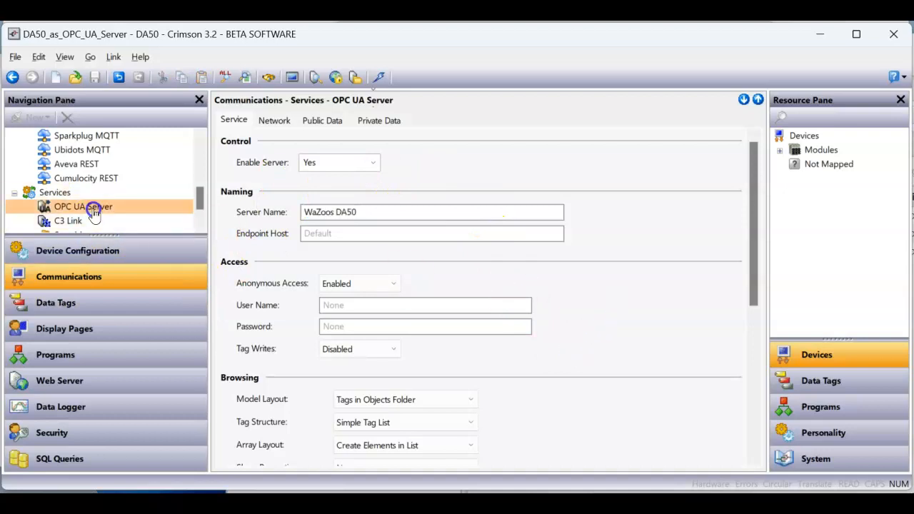
click(268, 120)
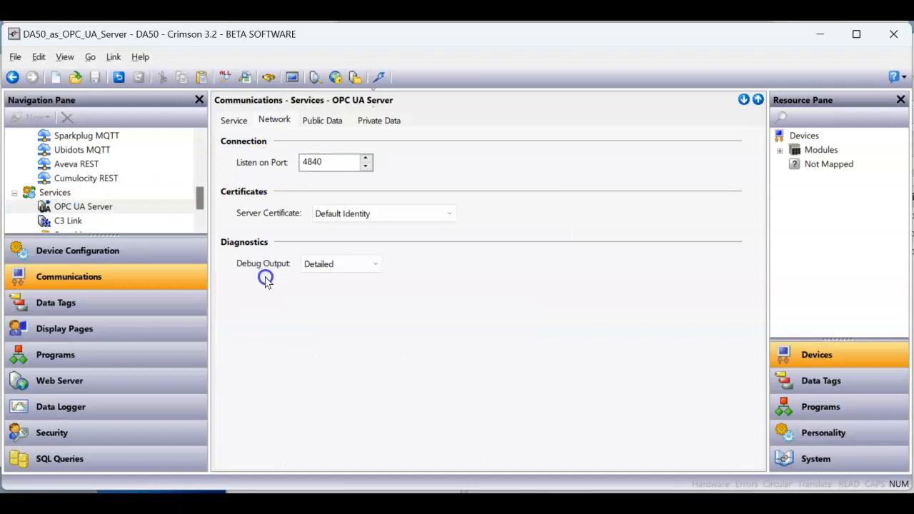
click(360, 265)
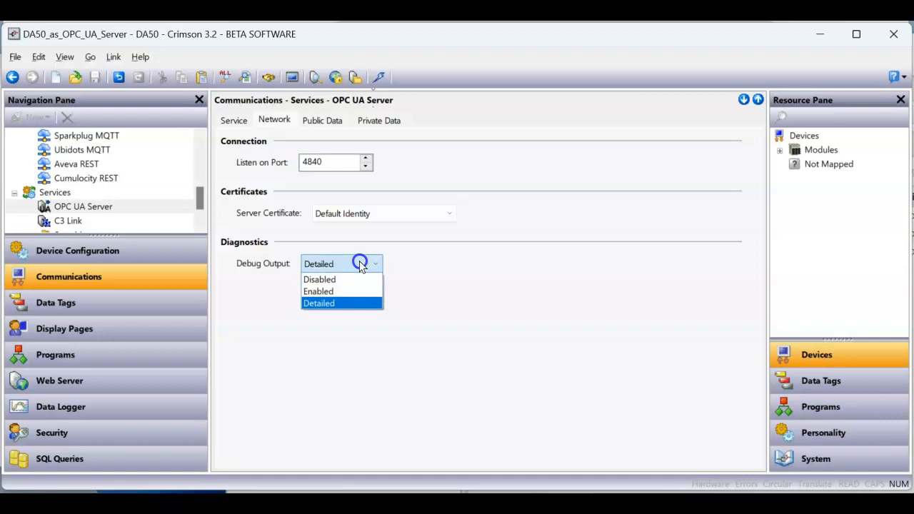
click(346, 303)
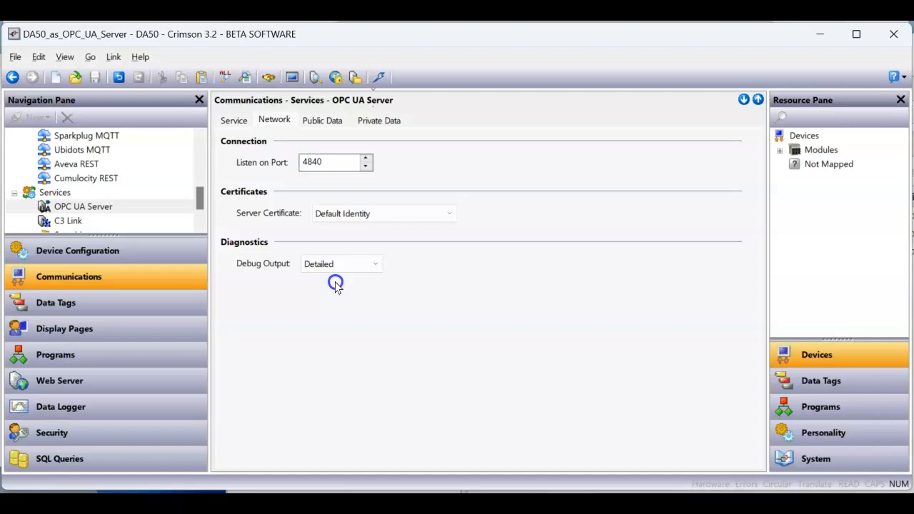
- Inspect the DA50 web server's control settings, including the available transport protocols
click(159, 380)
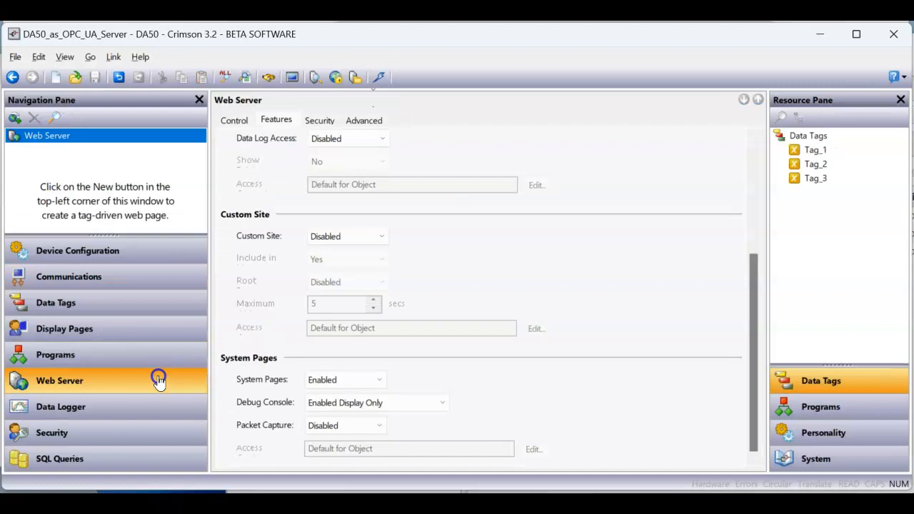
click(233, 120)
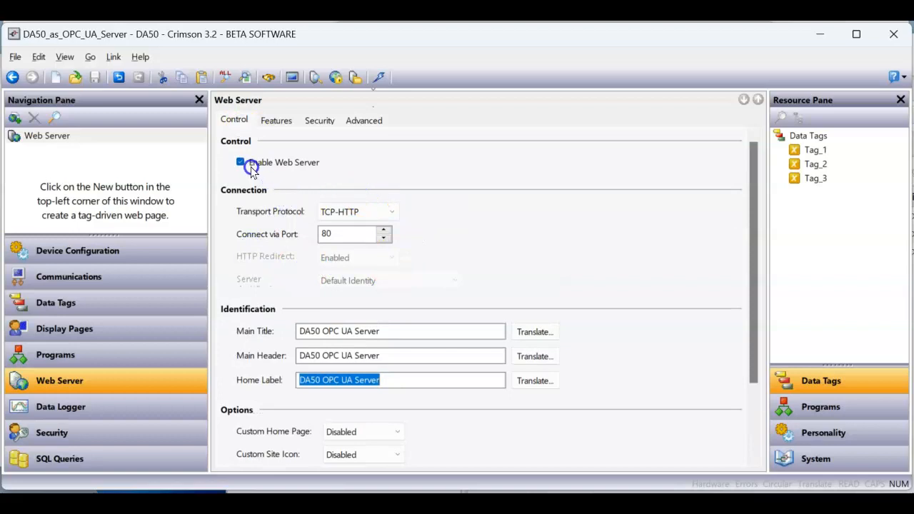
click(393, 213)
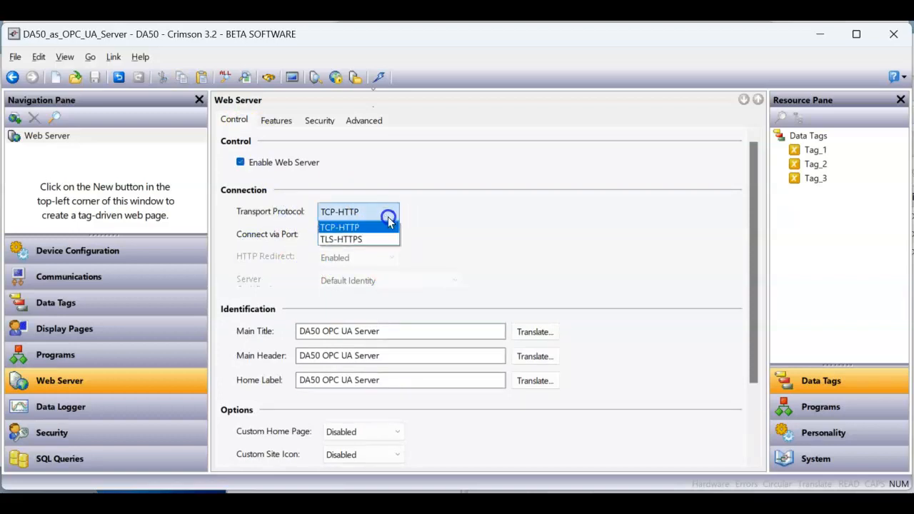
click(434, 225)
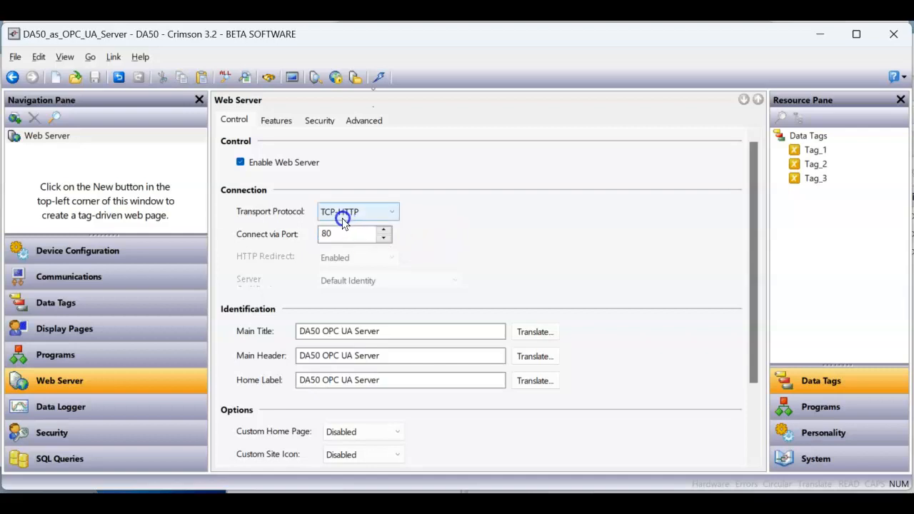
scroll(459, 251, down, 3)
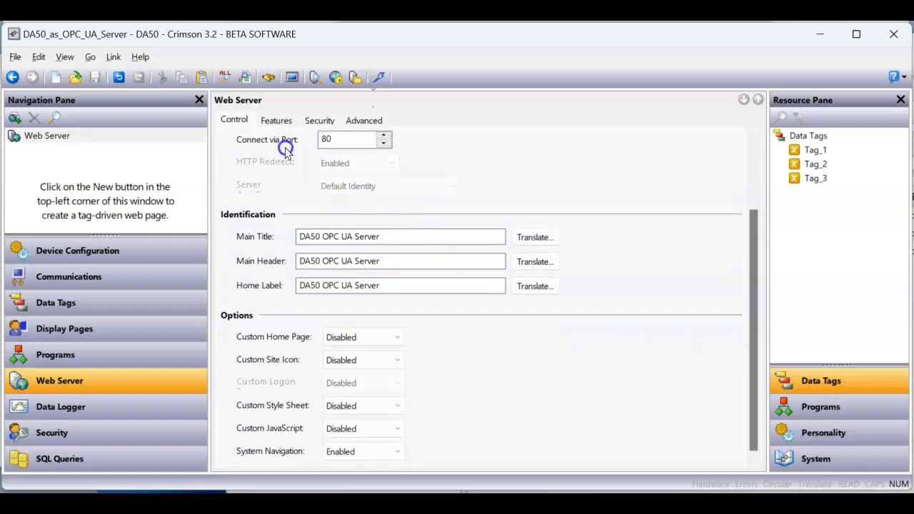
- Review the web server's remote view and debug console features, and download the database to the DA50
click(278, 122)
scroll(510, 255, up, 6)
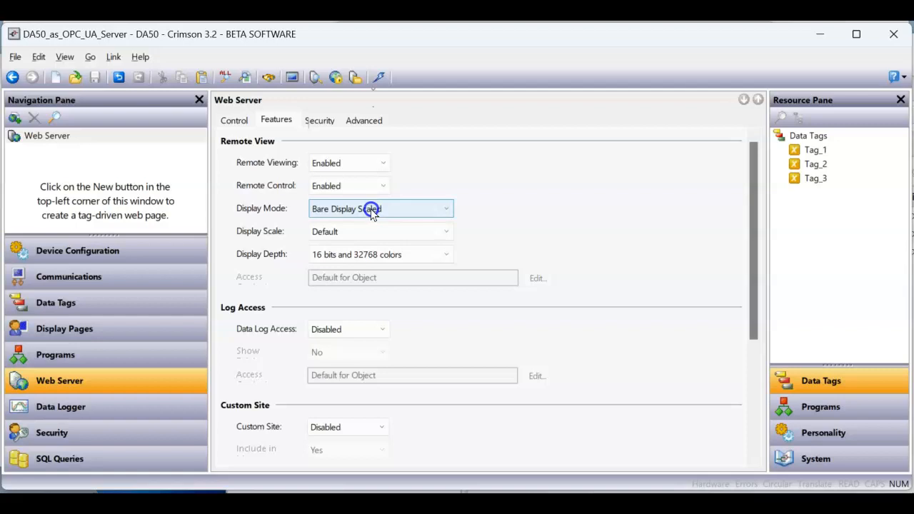
scroll(582, 347, down, 5)
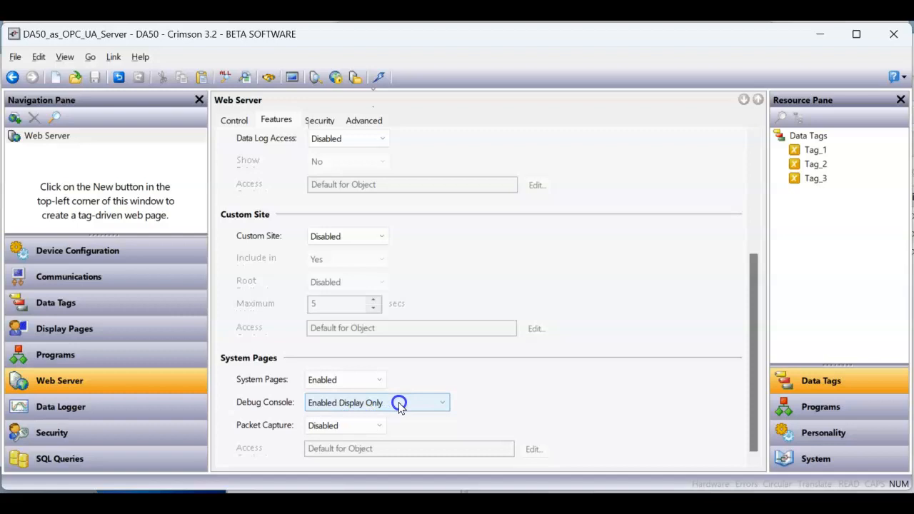
click(334, 197)
click(378, 81)
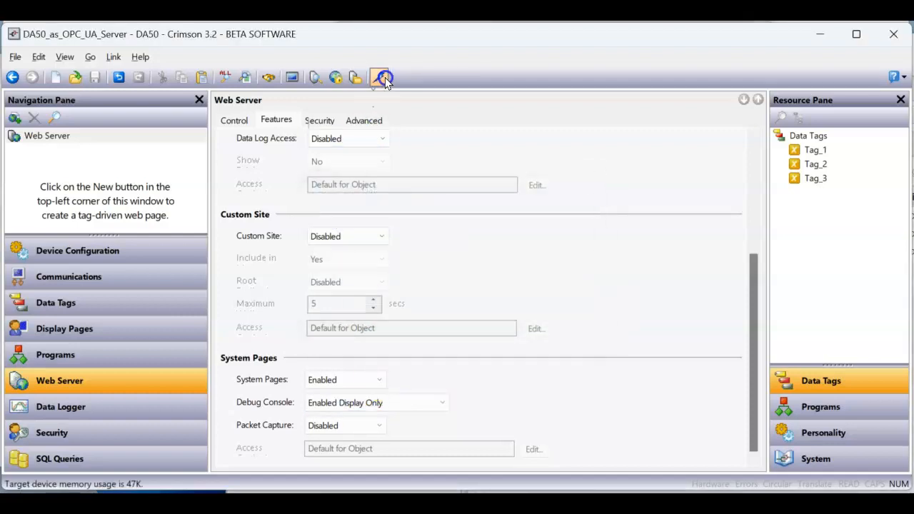
- Switch to the DA50 web page in Chrome and open the Debug Console from System Diagnostics to examine the OPC messages
mouse_move(441, 506)
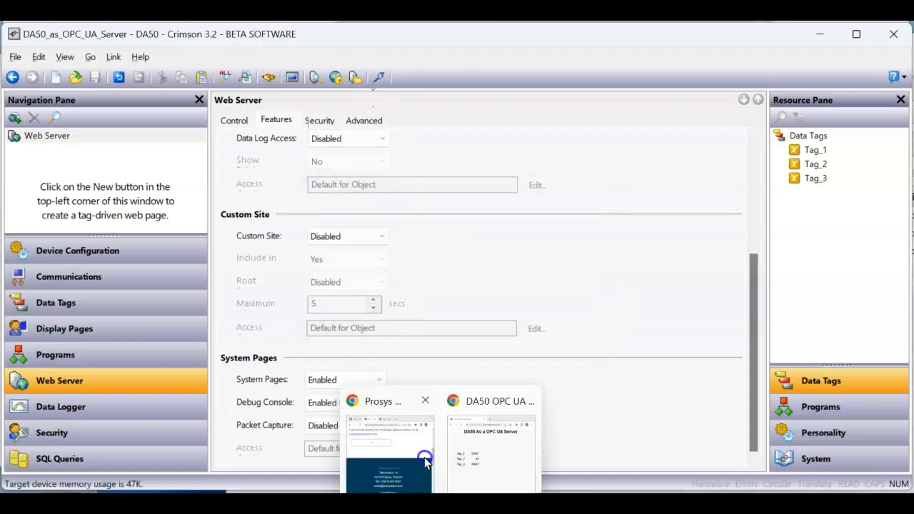
click(456, 456)
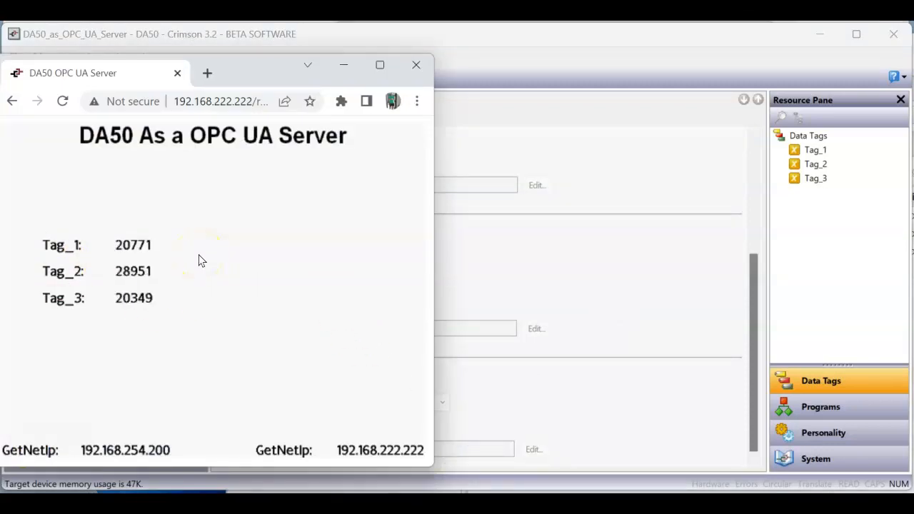
click(12, 102)
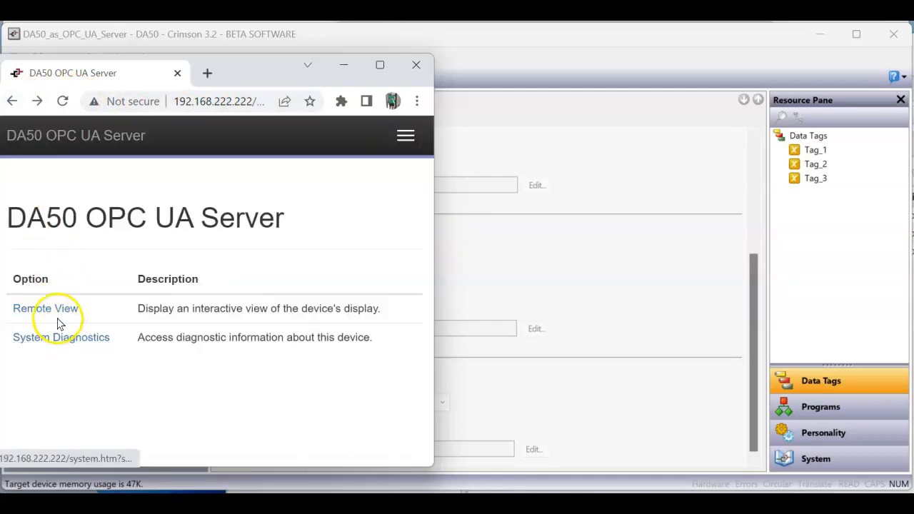
click(61, 339)
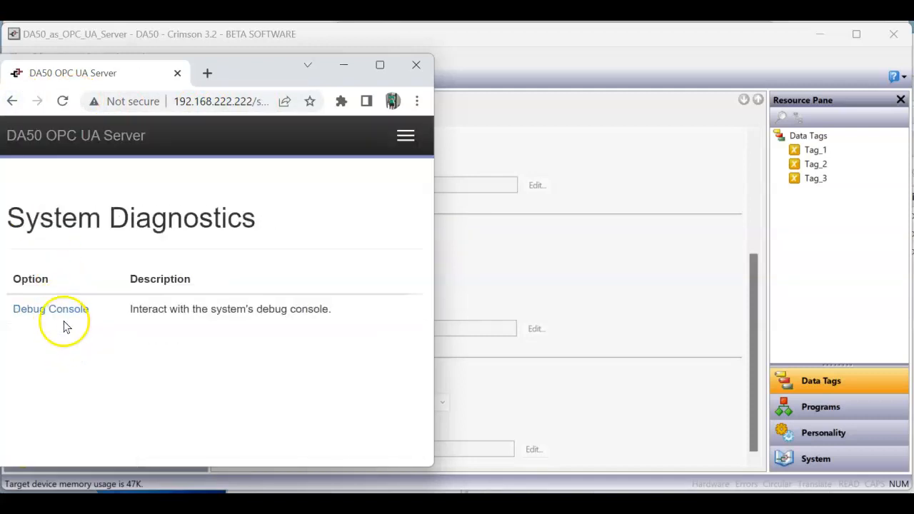
click(57, 309)
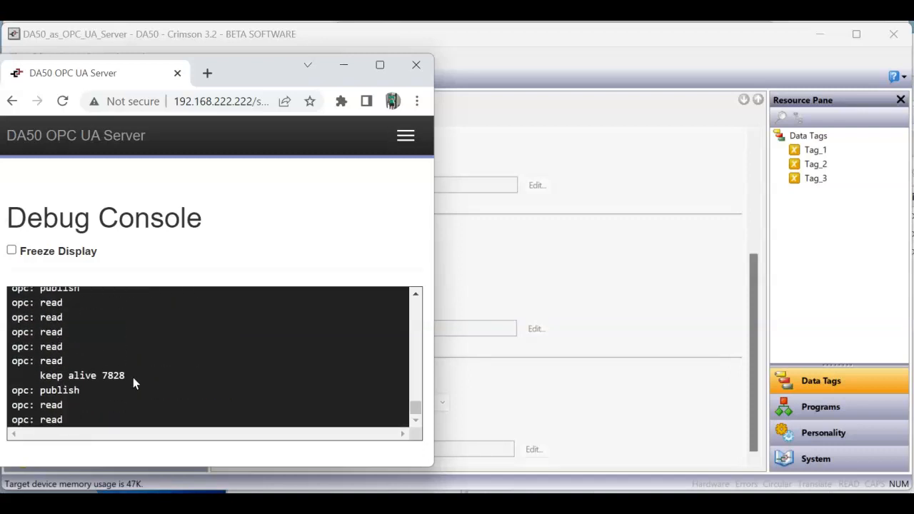
click(142, 372)
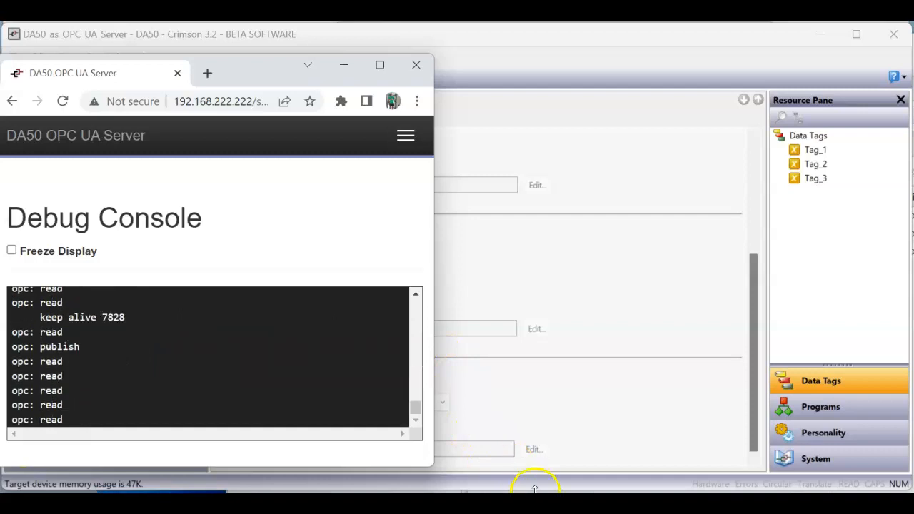
- Switch to the G09 database in Crimson 3.1, set the DA50 device's host name to 192.168.254.201, and download it to the G09
mouse_move(534, 490)
click(577, 461)
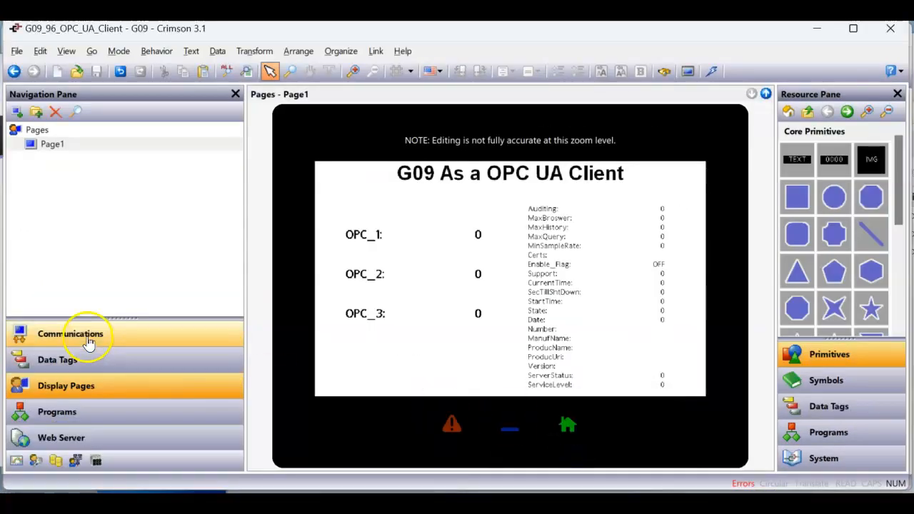
click(89, 342)
click(410, 189)
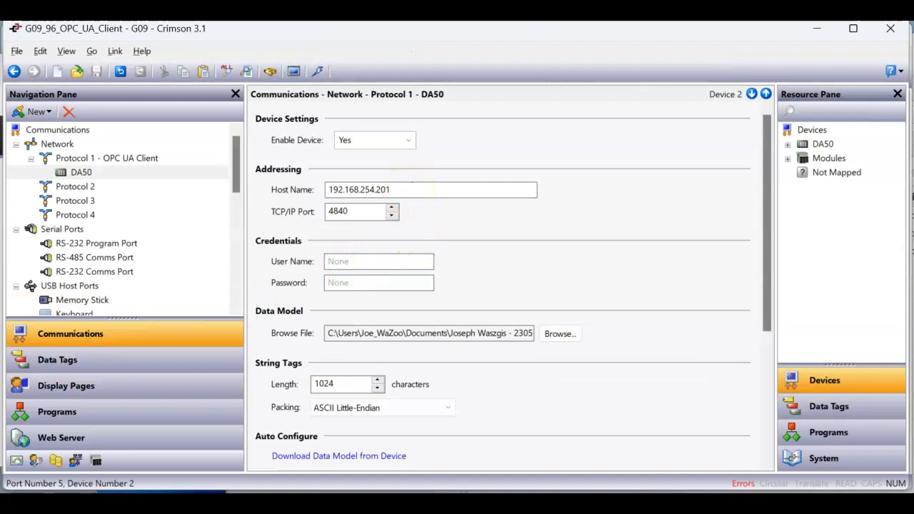
key(Return)
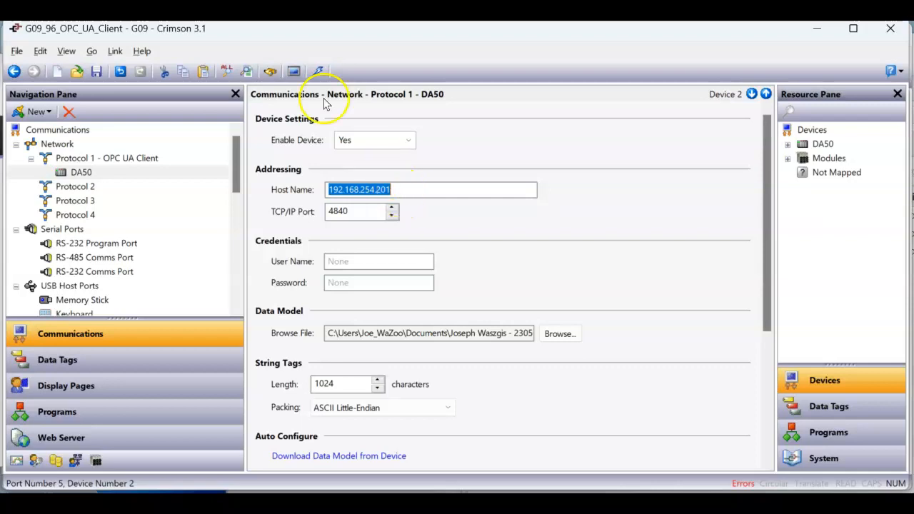
click(318, 70)
- Switch to the DA50 Debug Console in Chrome and examine the OPC messages after the G09 host name change
mouse_move(441, 504)
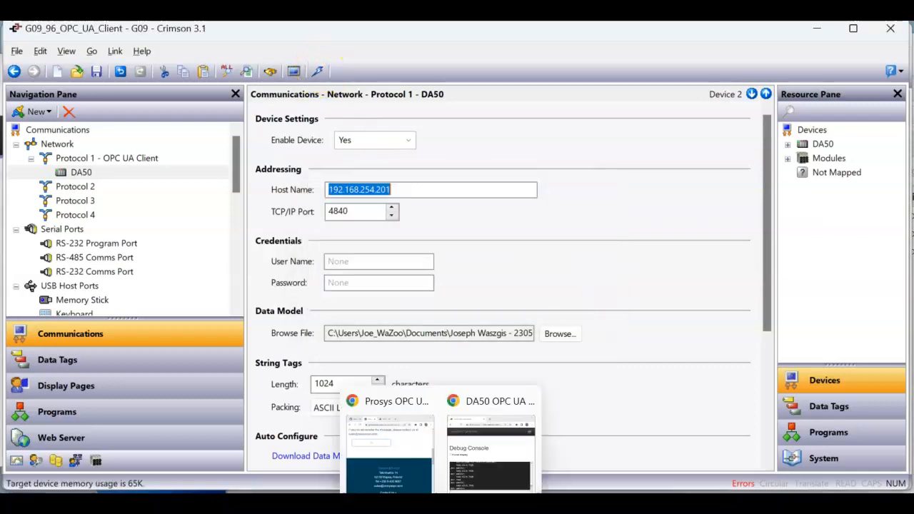
click(473, 472)
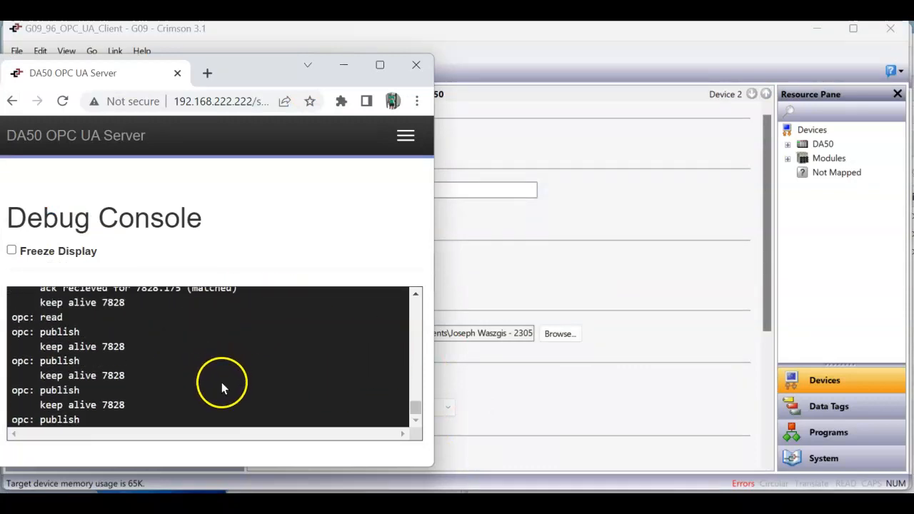
mouse_move(579, 505)
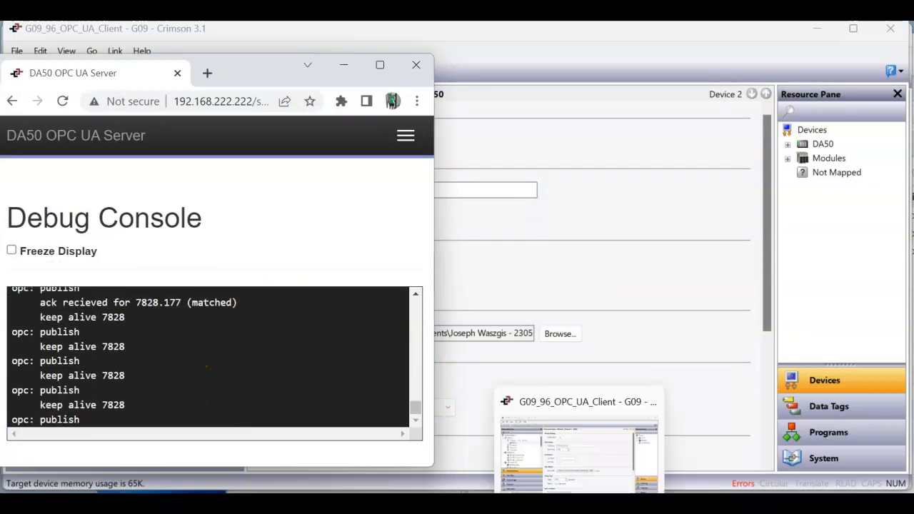
- Disconnect the Prosys OPC UA Browser from the DA50 server and bring the Debug Console back into view
click(690, 504)
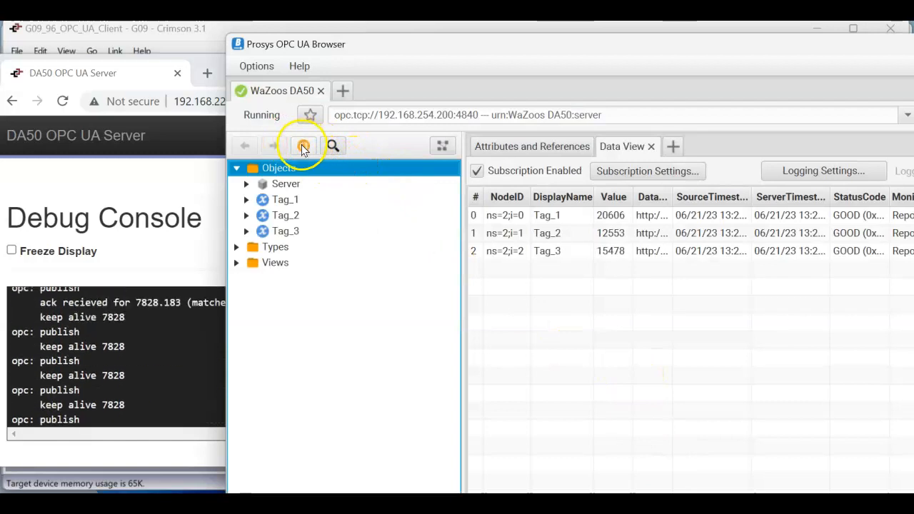
drag(586, 47, 333, 26)
click(706, 100)
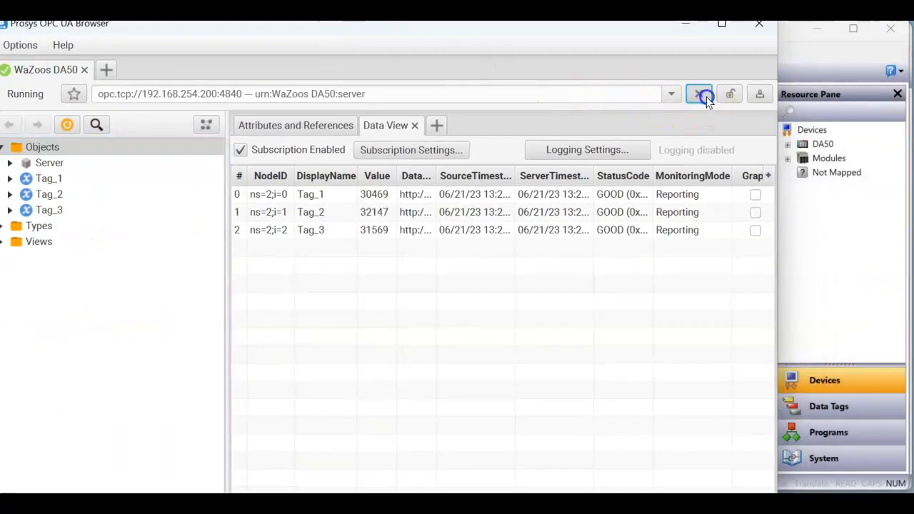
drag(420, 40, 619, 78)
click(359, 285)
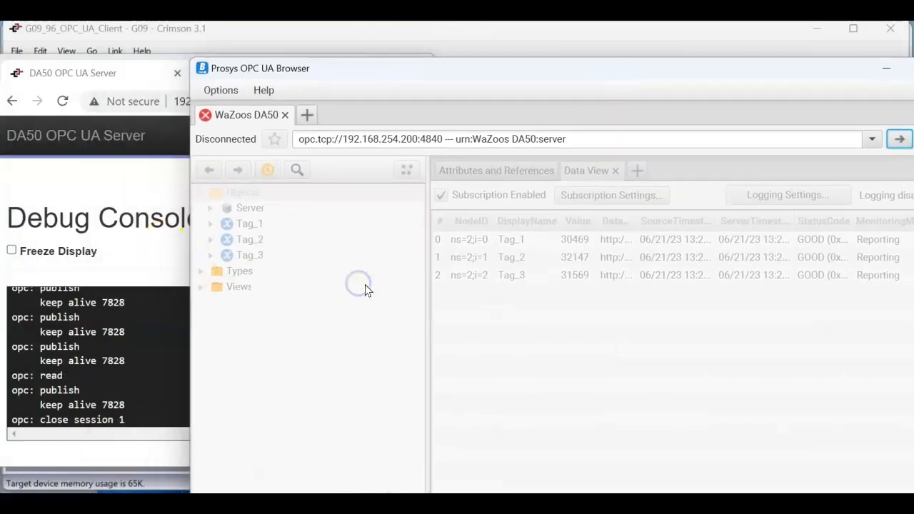
click(163, 244)
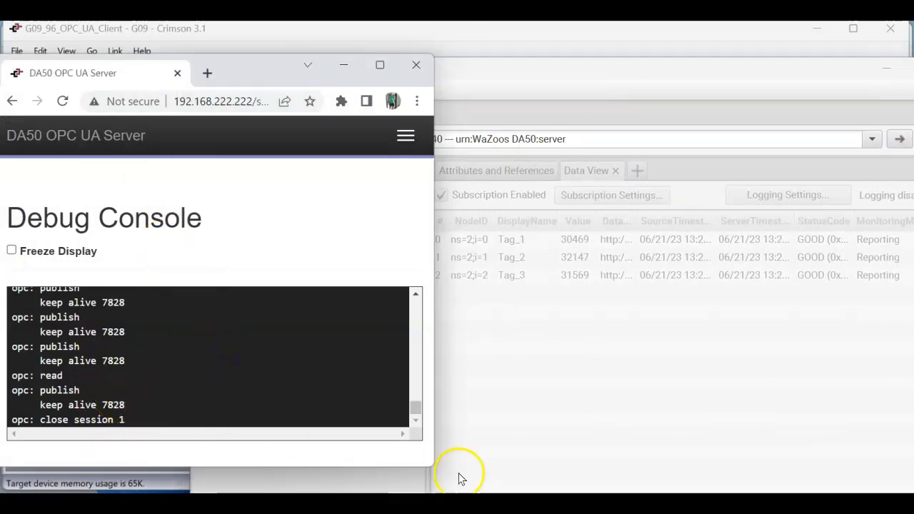
- Switch to Crimson 3.1, set the DA50 device's host name to 192.168.254.200, and download the database to the G09
mouse_move(582, 490)
click(582, 471)
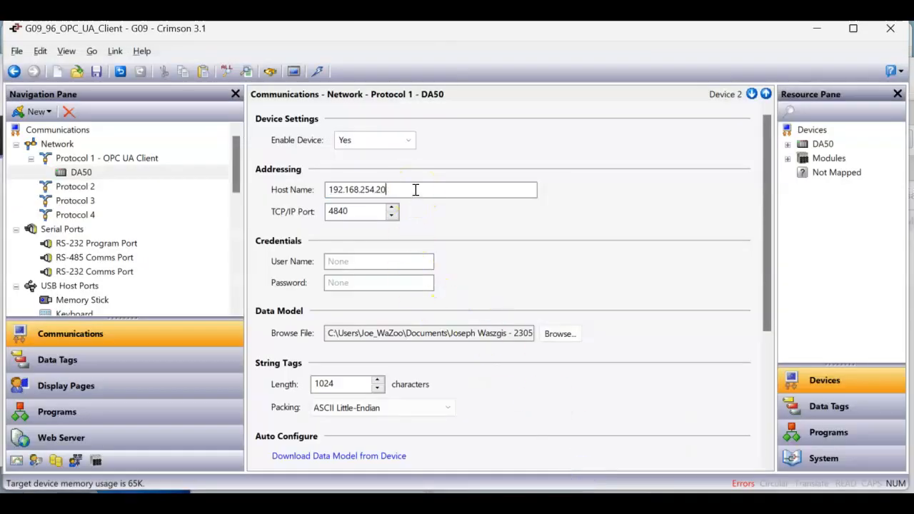
click(318, 71)
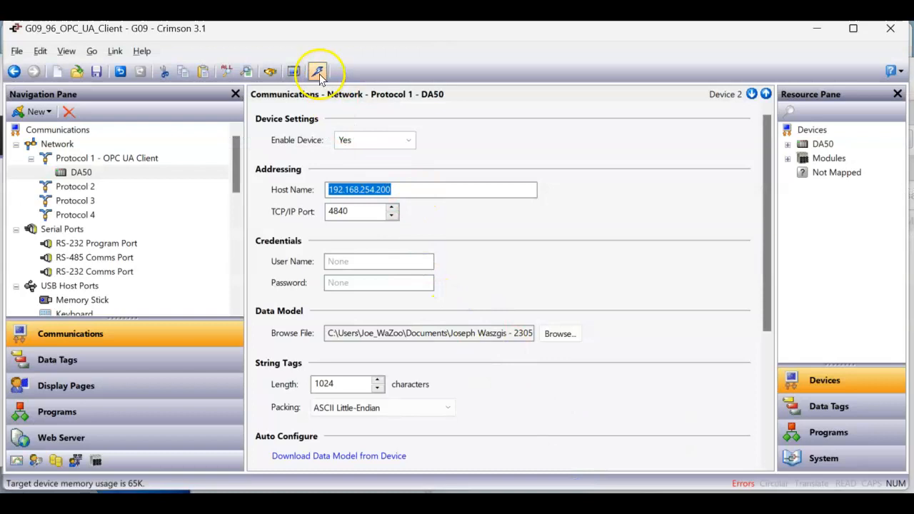
- Switch to the DA50 Debug Console in Chrome and watch for the G09 client's OPC messages
mouse_move(440, 490)
click(481, 457)
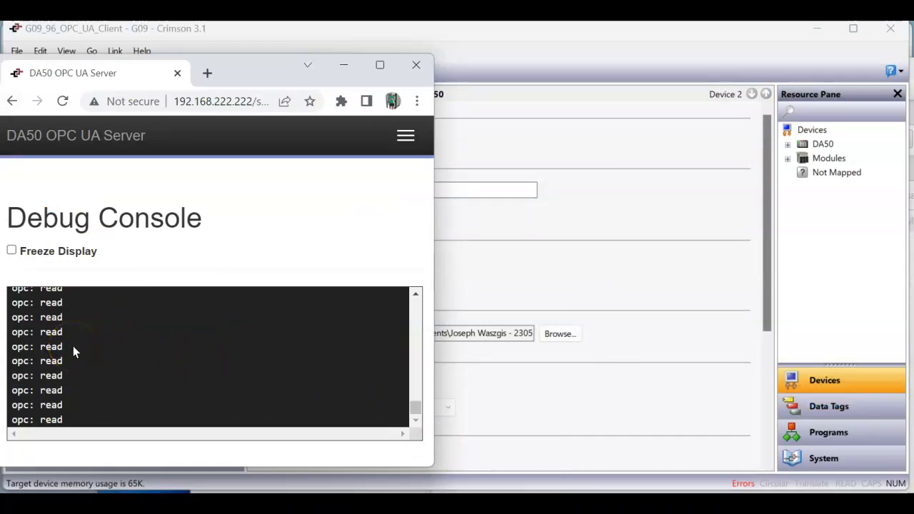
- Switch to the Prosys OPC UA Browser, reconnect to the DA50 server, and position the window beside the DA50 Debug Console messages
click(715, 492)
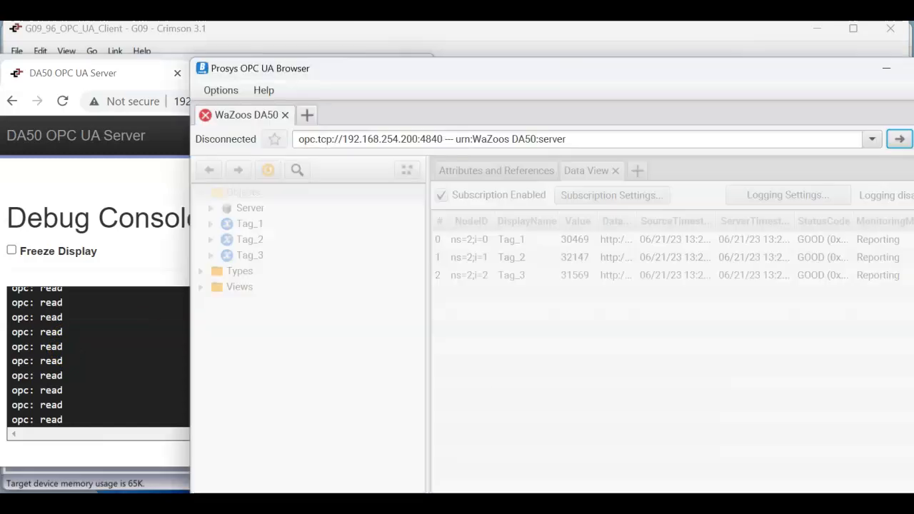
click(575, 134)
drag(625, 78, 525, 55)
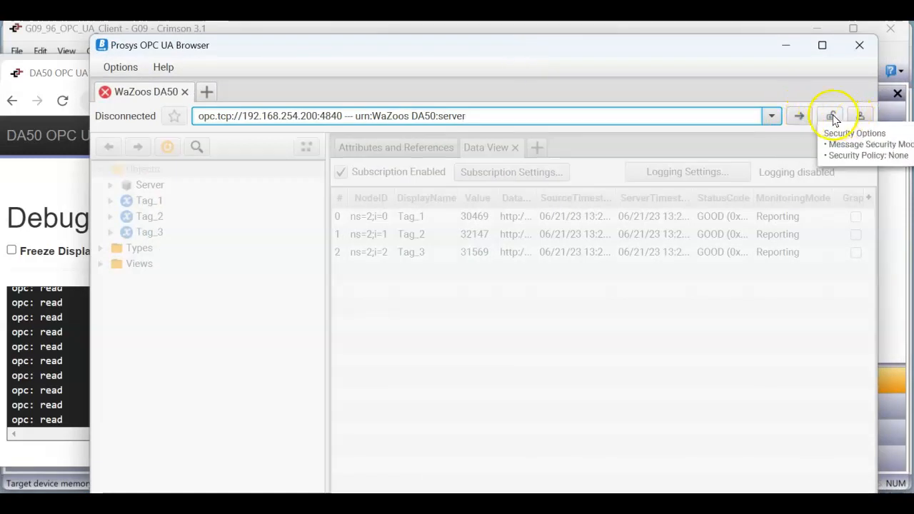
click(802, 117)
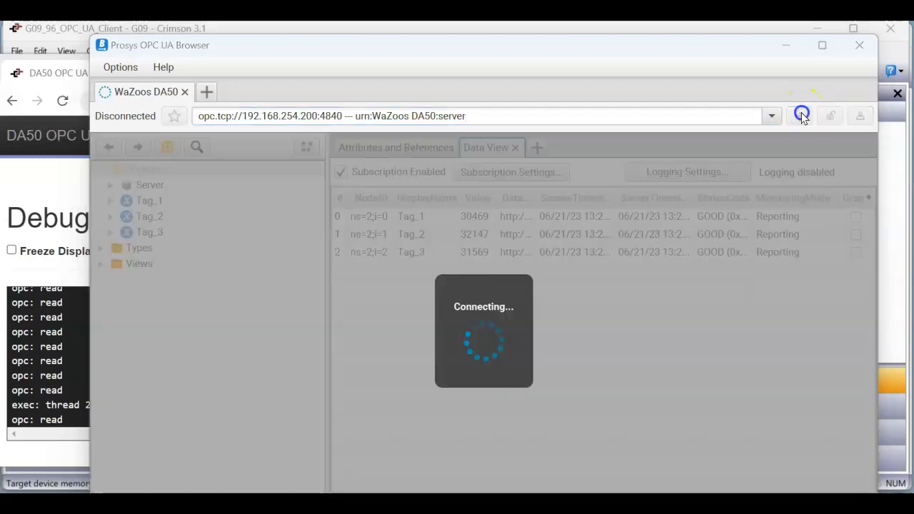
click(572, 413)
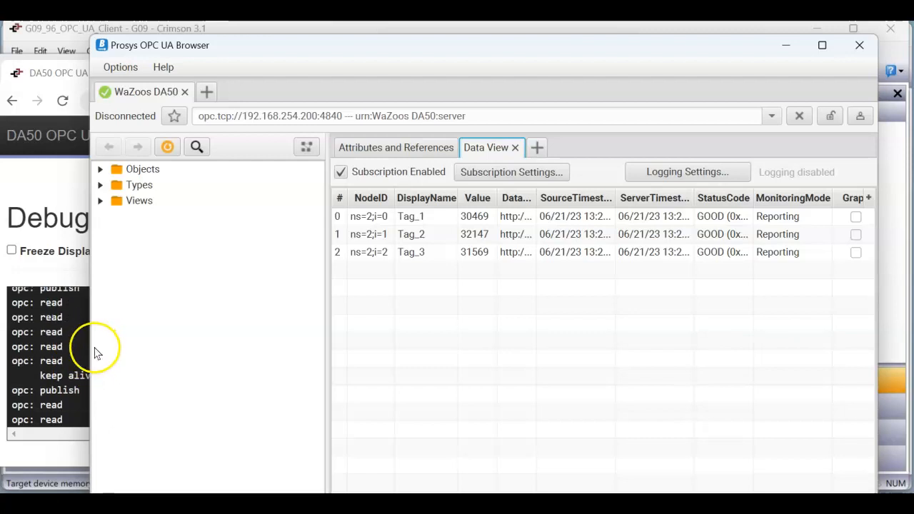
drag(317, 49, 409, 60)
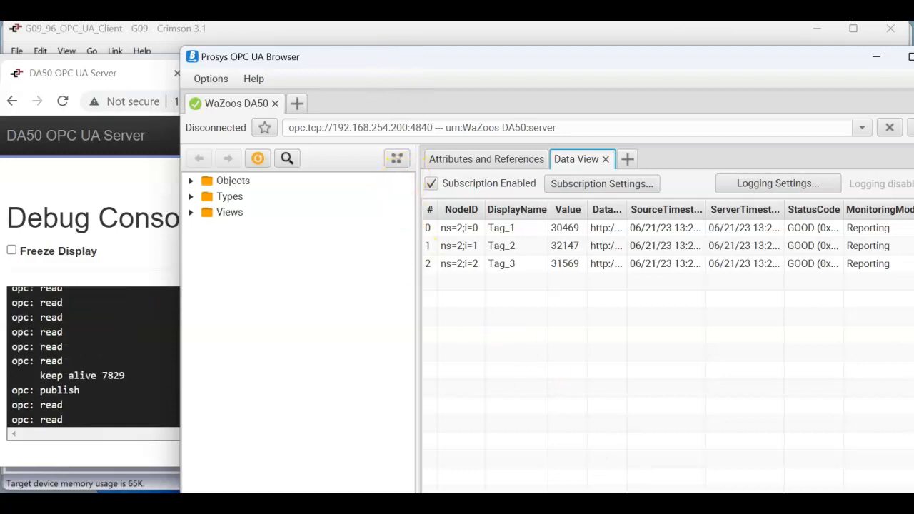
- Switch to Crimson 3.1 and enable the debug output of the Protocol 1 OPC UA Client driver
mouse_move(580, 506)
click(570, 449)
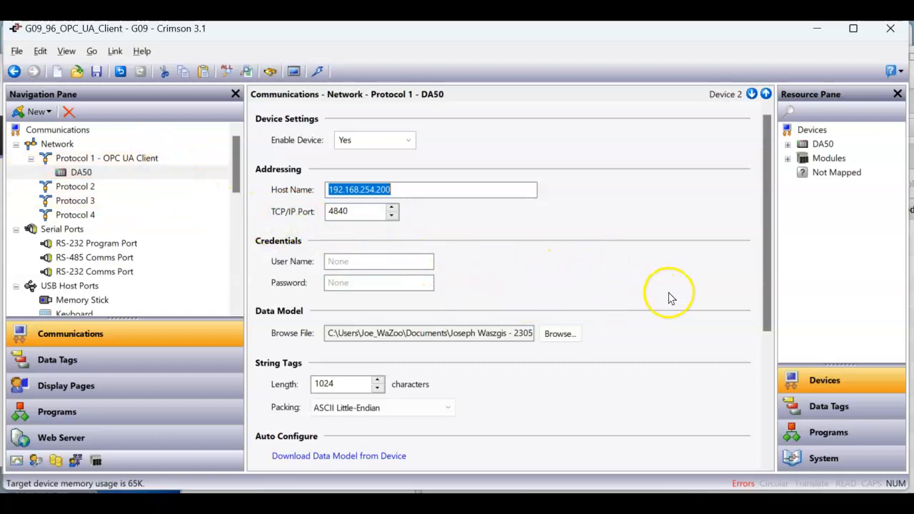
scroll(668, 314, down, 5)
scroll(667, 340, down, 1)
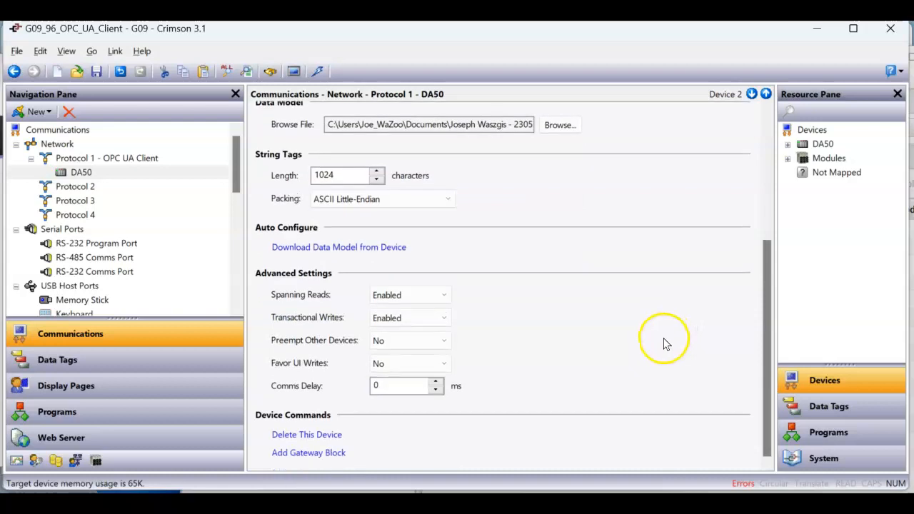
click(77, 157)
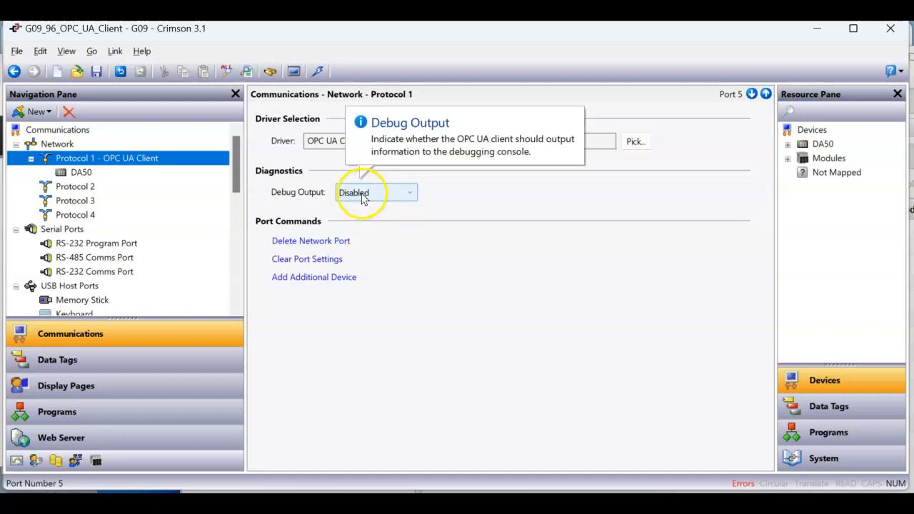
click(383, 194)
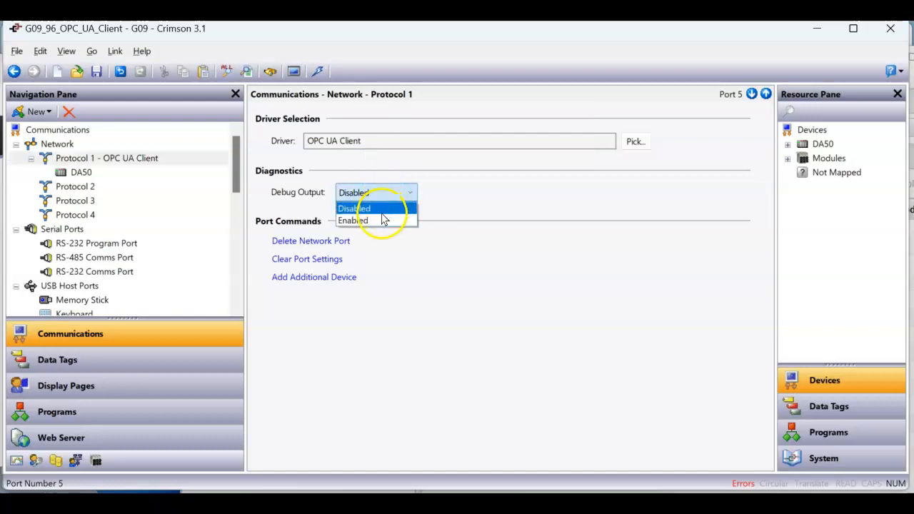
click(383, 220)
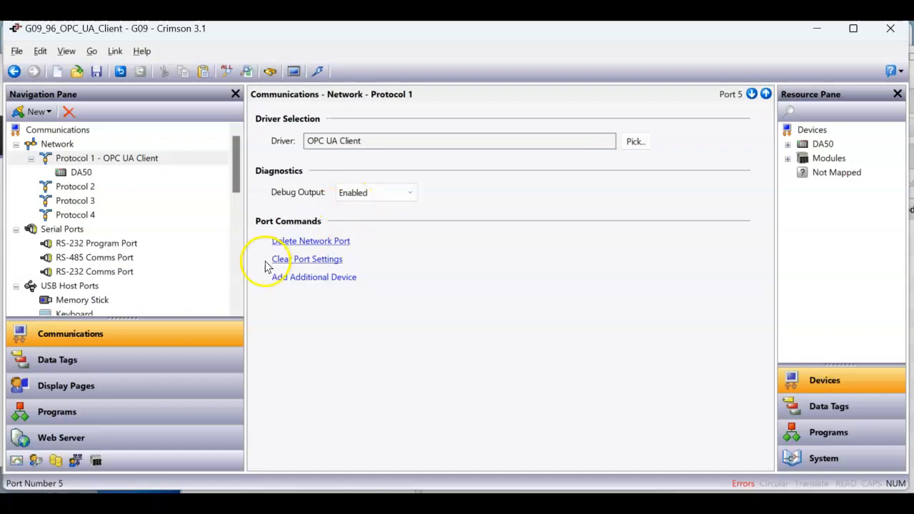
- Enable the G09 web server's System Pages and set its Debug Console to Enabled Display Only
click(140, 440)
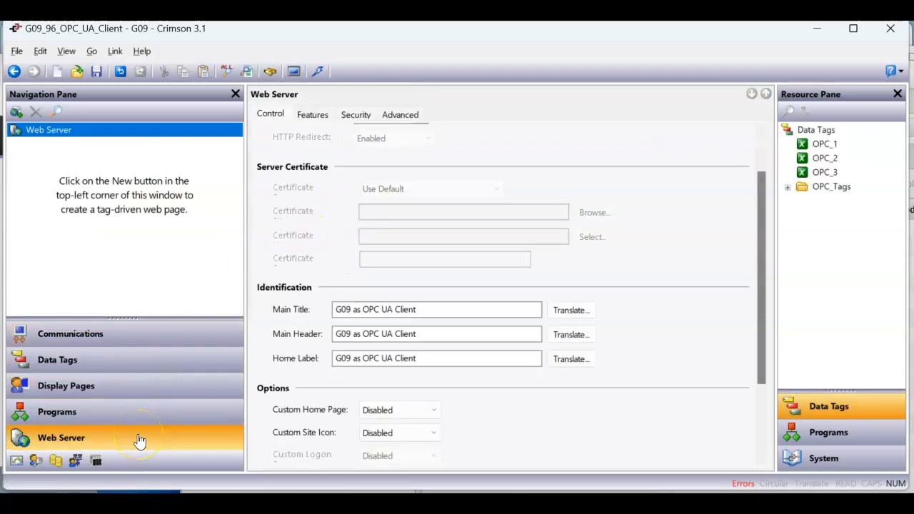
click(313, 114)
scroll(557, 348, down, 5)
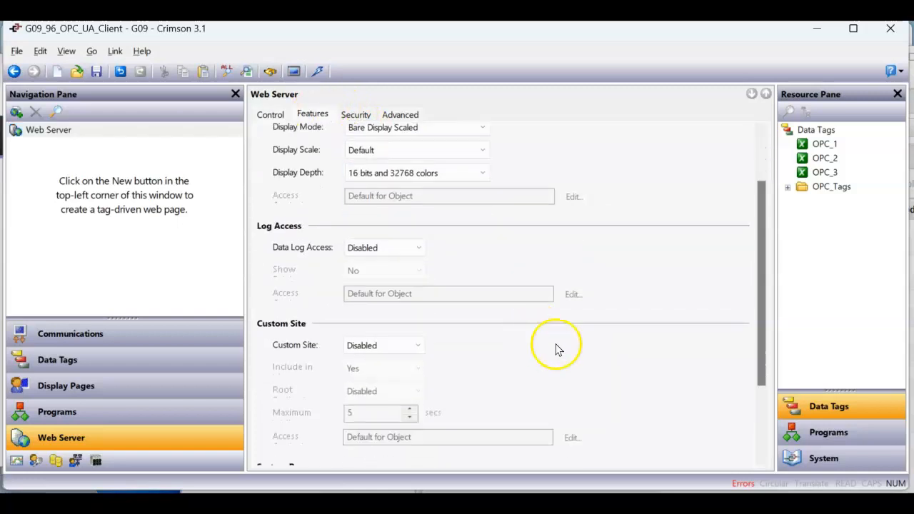
click(414, 380)
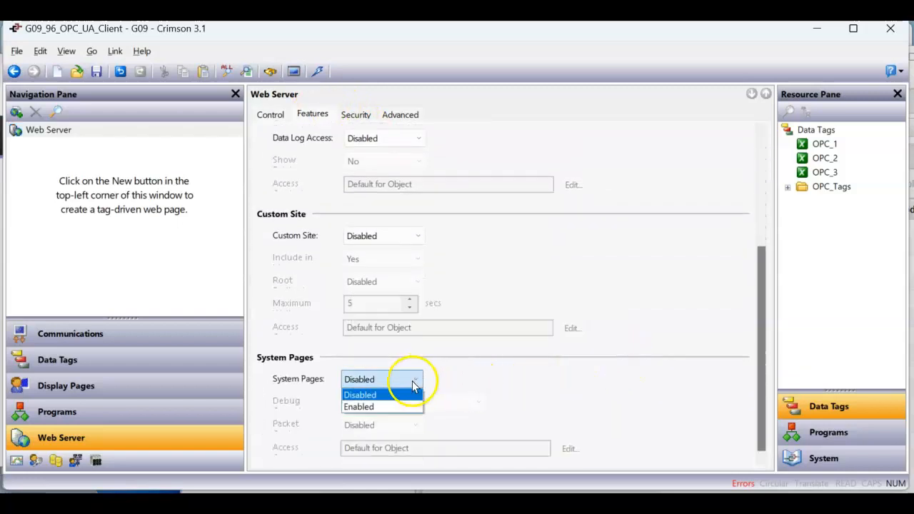
click(388, 409)
click(437, 405)
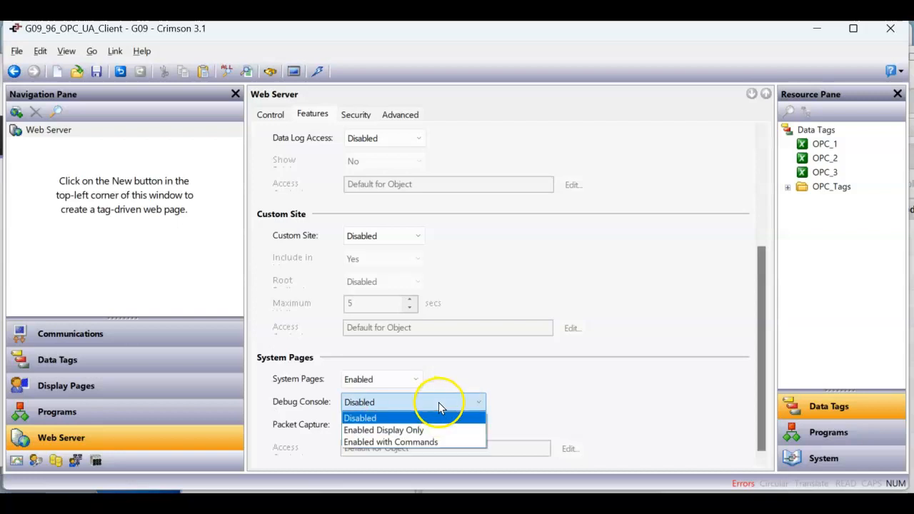
click(425, 431)
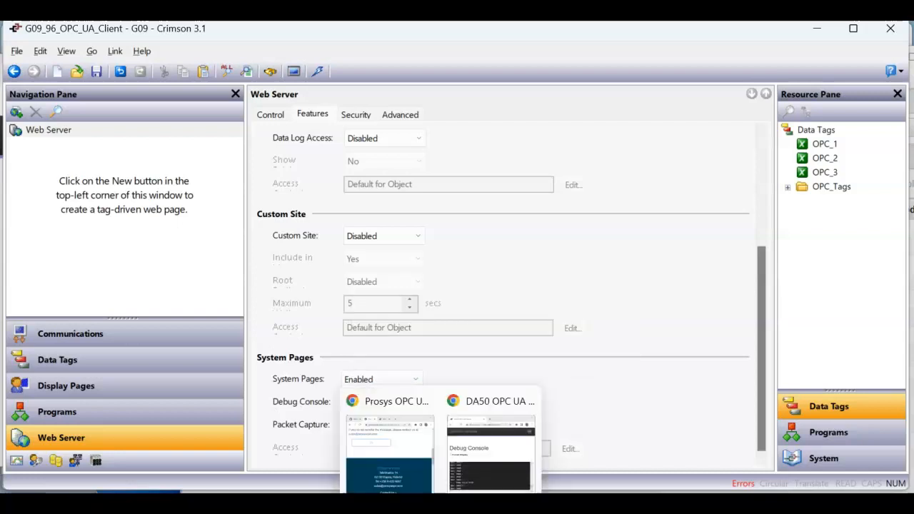
- Switch to Chrome and return to the G09 web server's home page to examine its options
click(382, 464)
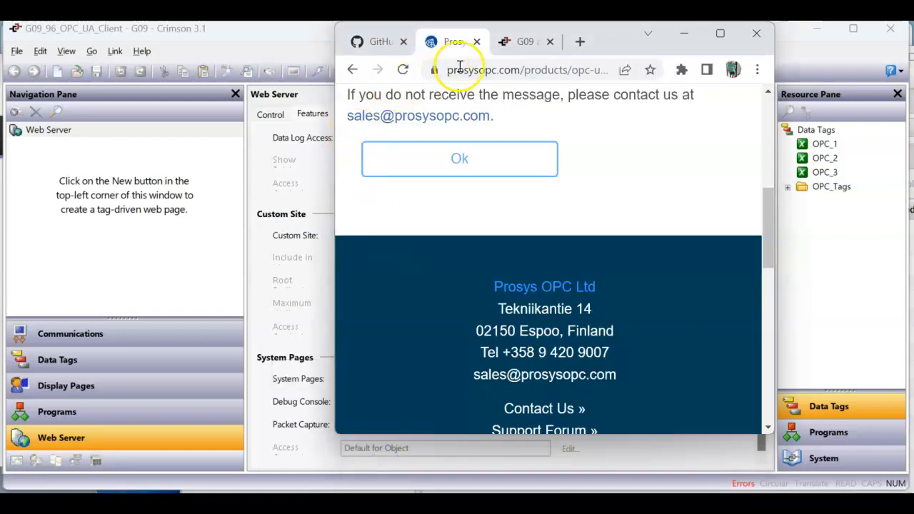
click(512, 42)
click(353, 70)
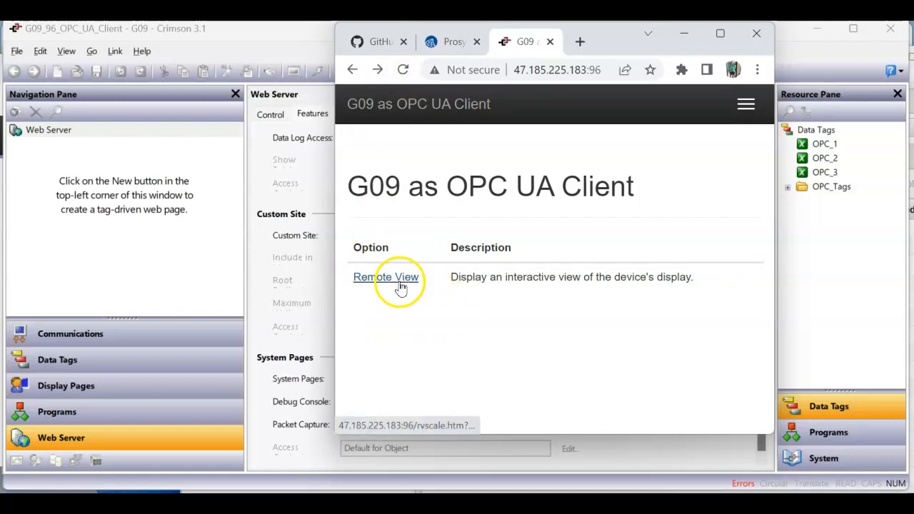
- Switch back to Crimson 3.1 and download the database with the new web server settings to the G09
mouse_move(580, 506)
click(579, 459)
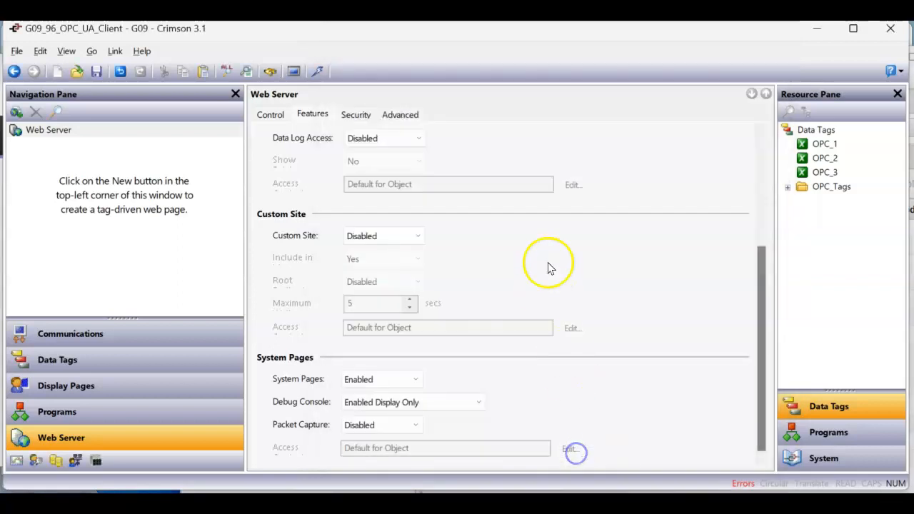
click(318, 72)
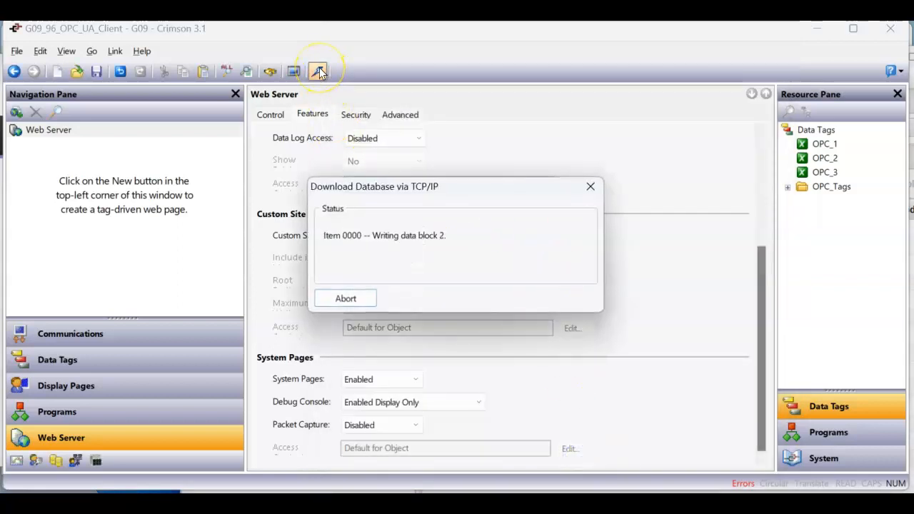
- Switch to the G09 web page in Chrome and open the Debug Console from System Diagnostics
mouse_move(443, 506)
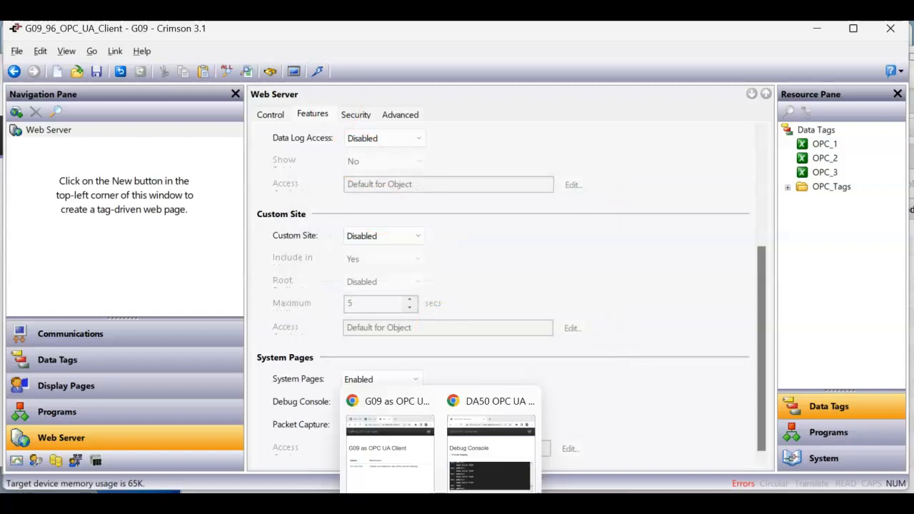
click(423, 485)
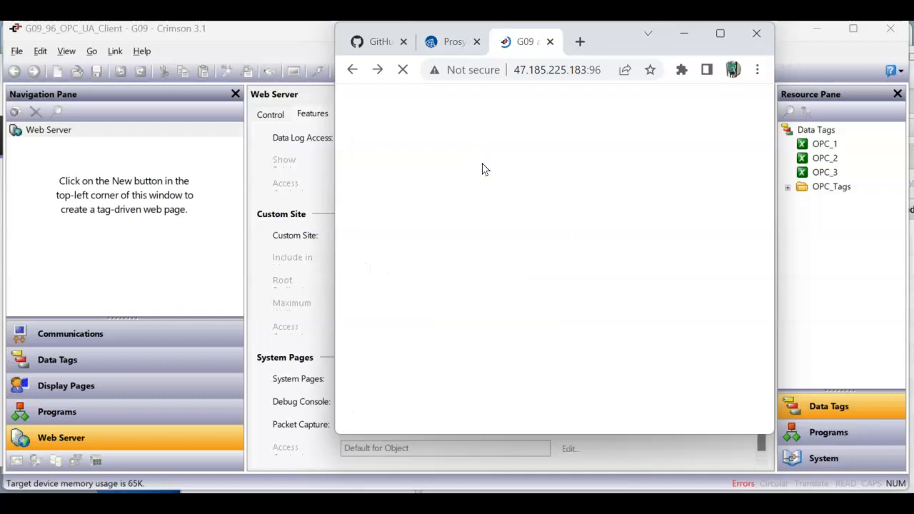
click(411, 307)
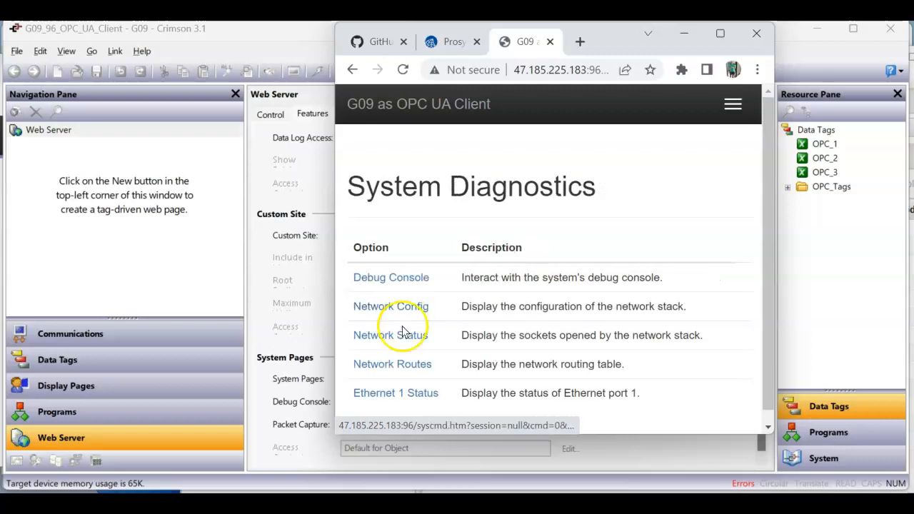
click(392, 284)
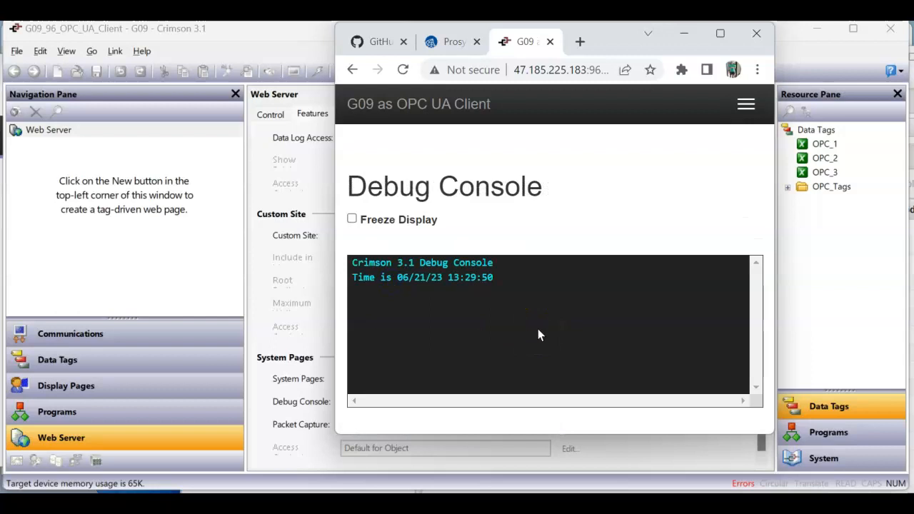
- Return to Crimson 3.1, set Protocol 1's debug output to Enabled again, and download the database to the G09
click(326, 181)
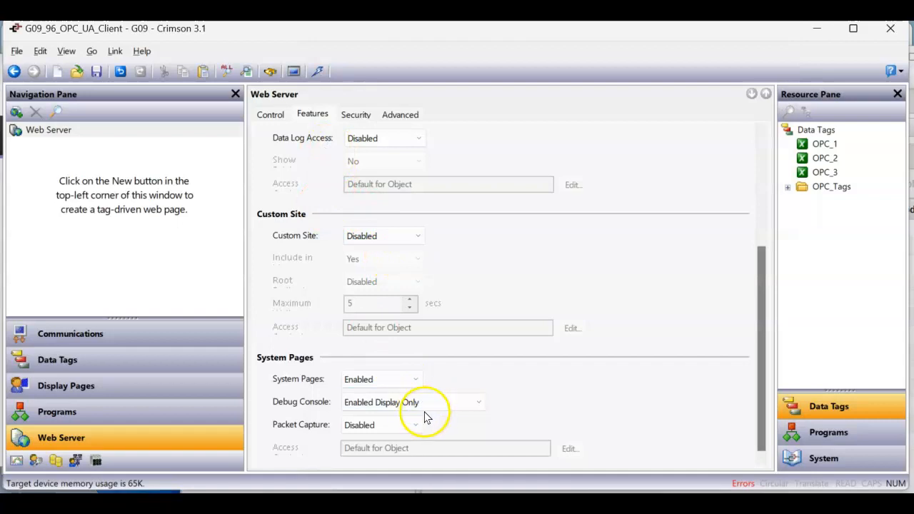
mouse_move(421, 414)
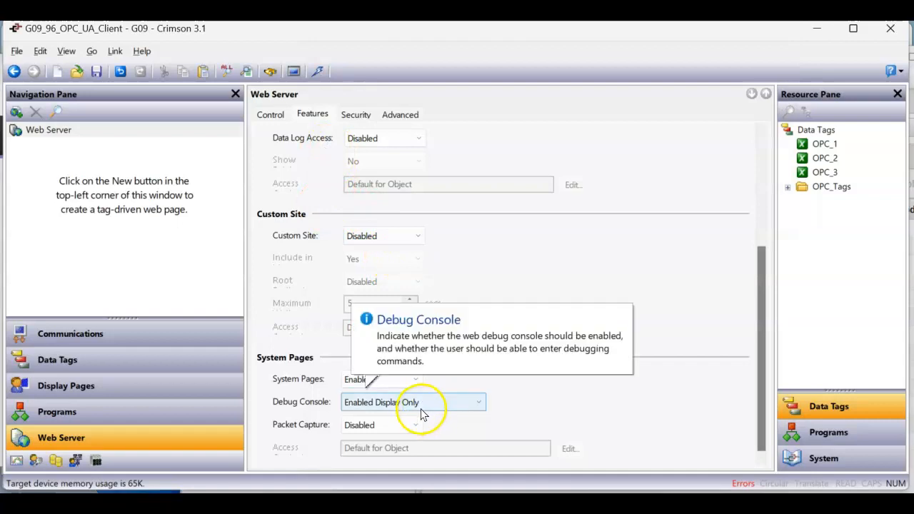
click(75, 340)
click(377, 192)
click(384, 217)
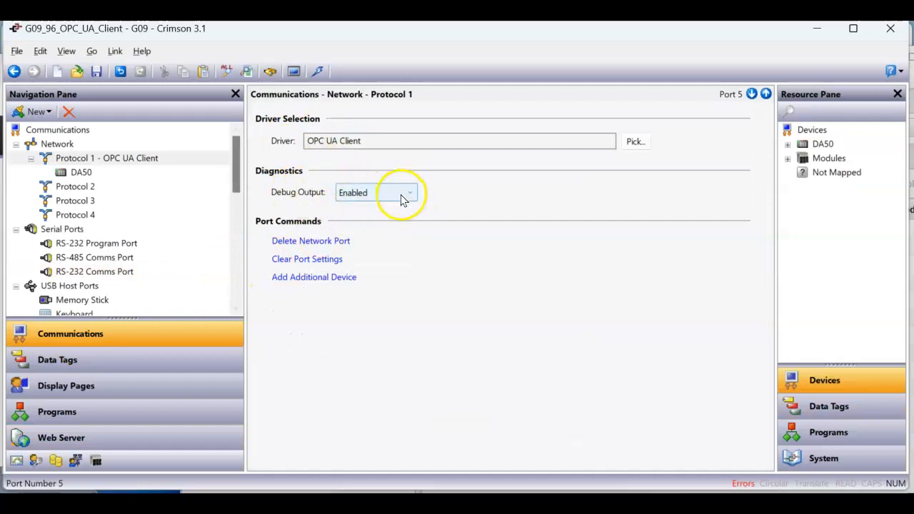
click(317, 72)
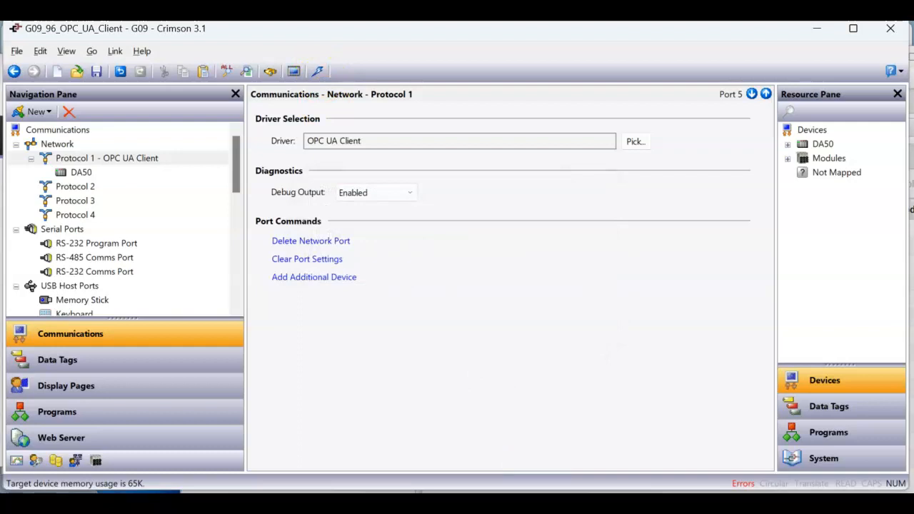
- Switch to the G09 web page in Chrome, go back to its home page, and open Remote View to examine the OPC tags
mouse_move(478, 424)
mouse_move(441, 506)
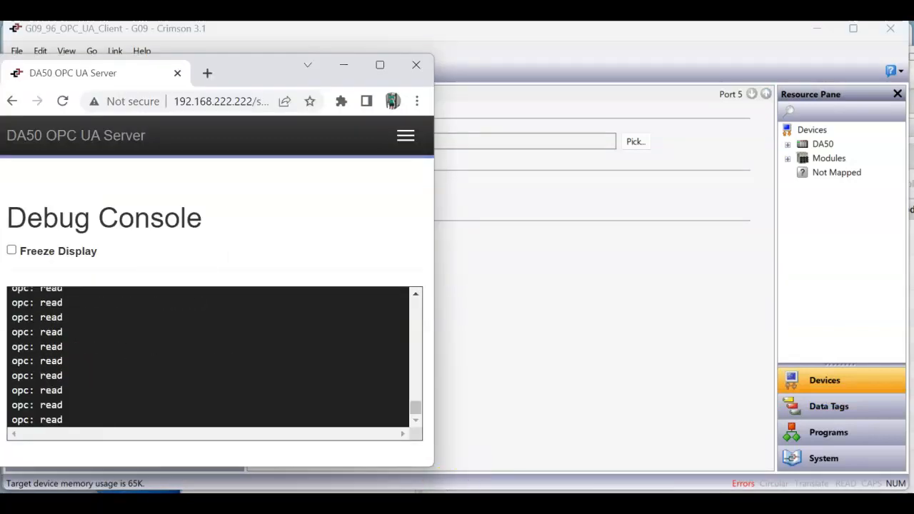
click(412, 453)
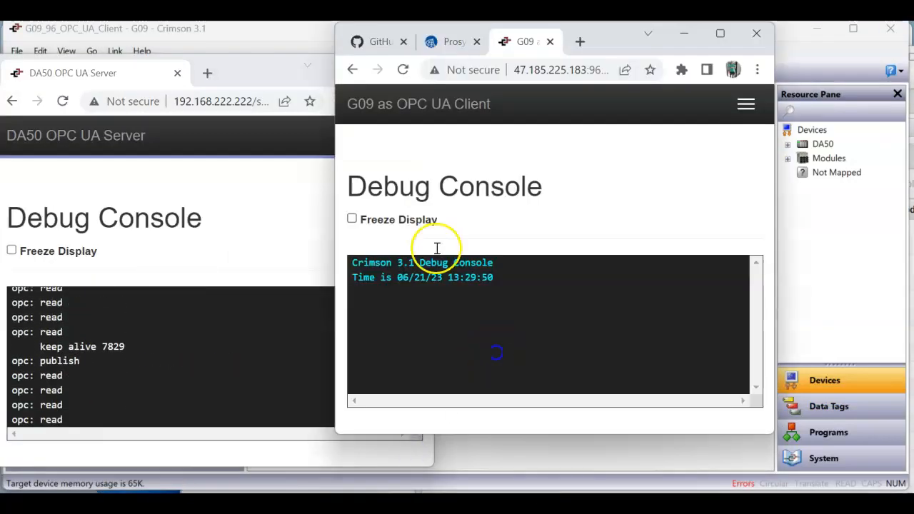
click(355, 74)
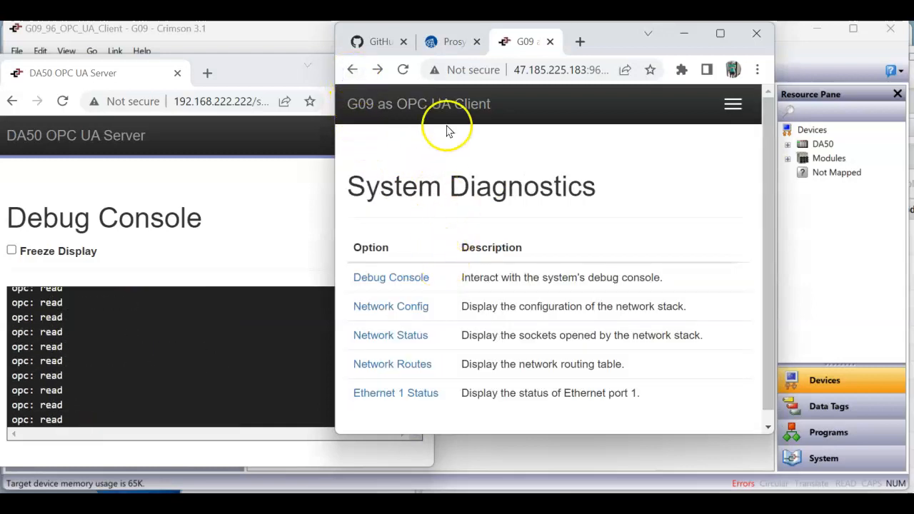
click(353, 73)
click(418, 281)
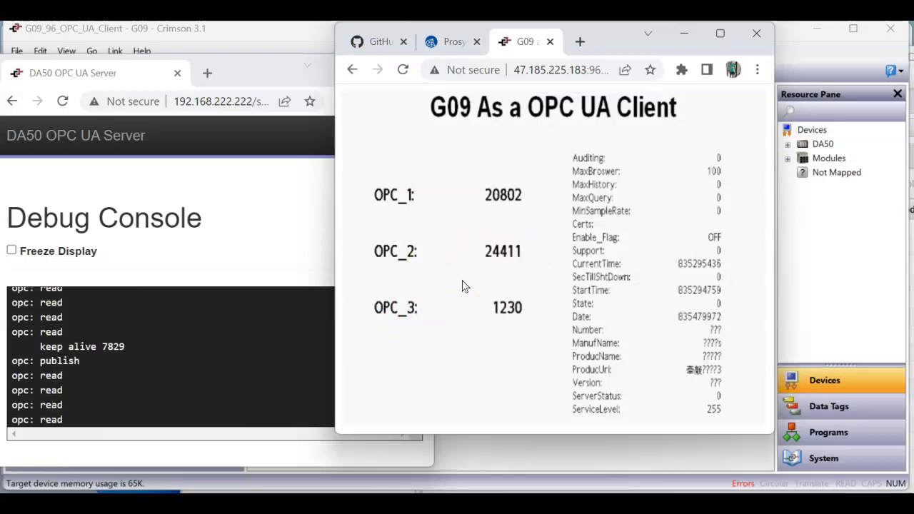
click(581, 44)
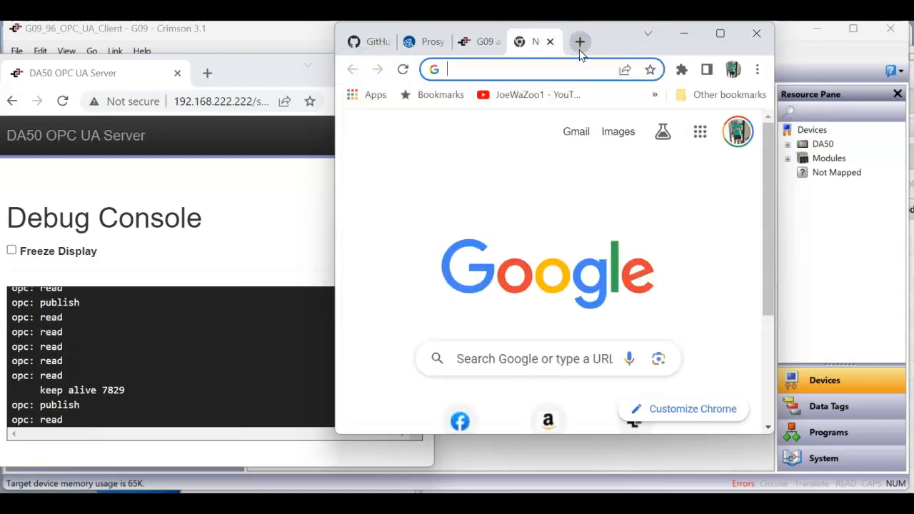
text(47.185.225.183:96)
key(Return)
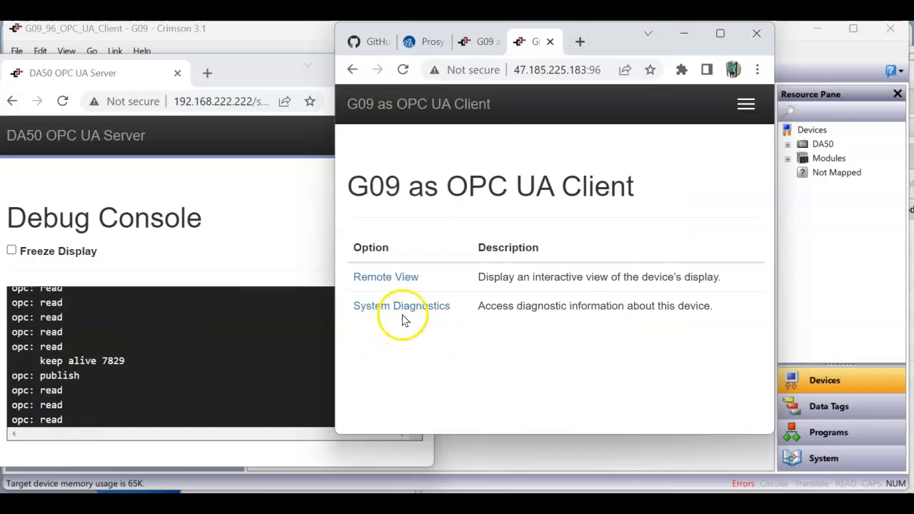
click(400, 306)
- Separate the G09 Remote View and System Diagnostics tabs into their own browser windows, and try to open the G09's Debug Console
drag(470, 39, 214, 100)
click(672, 208)
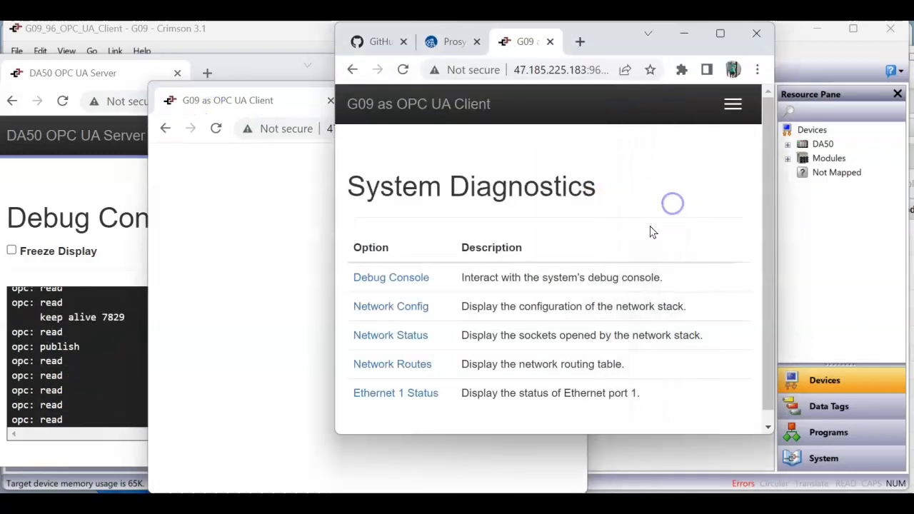
click(398, 282)
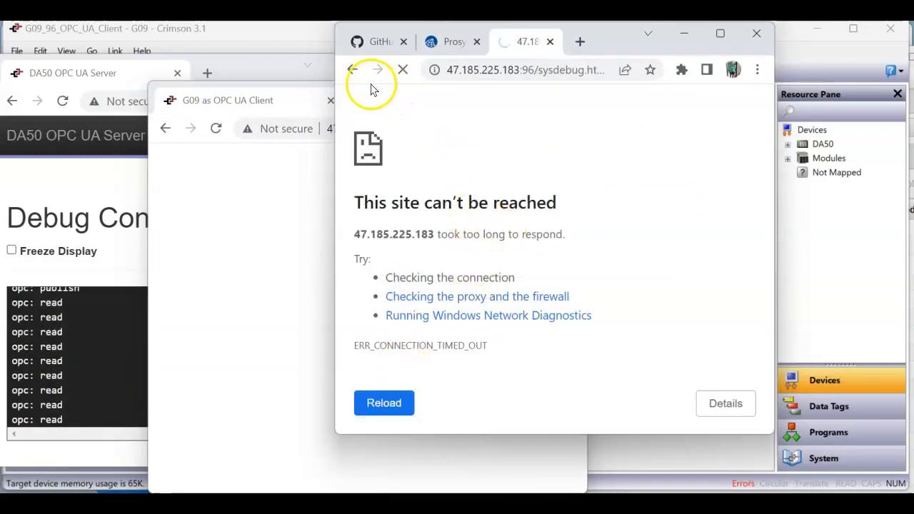
click(353, 67)
drag(517, 41, 572, 89)
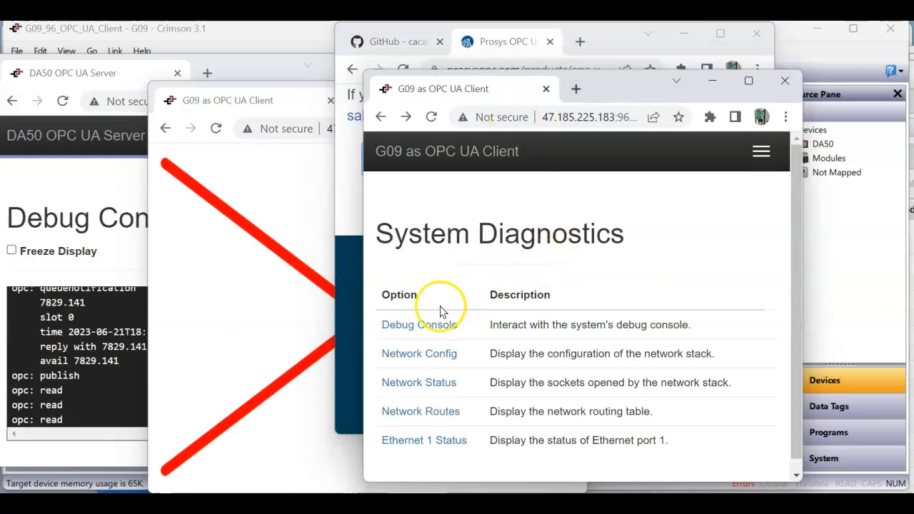
- Open the G09's Debug Console from its System Diagnostics page and examine its output alongside the OPC tags in Remote View
click(262, 183)
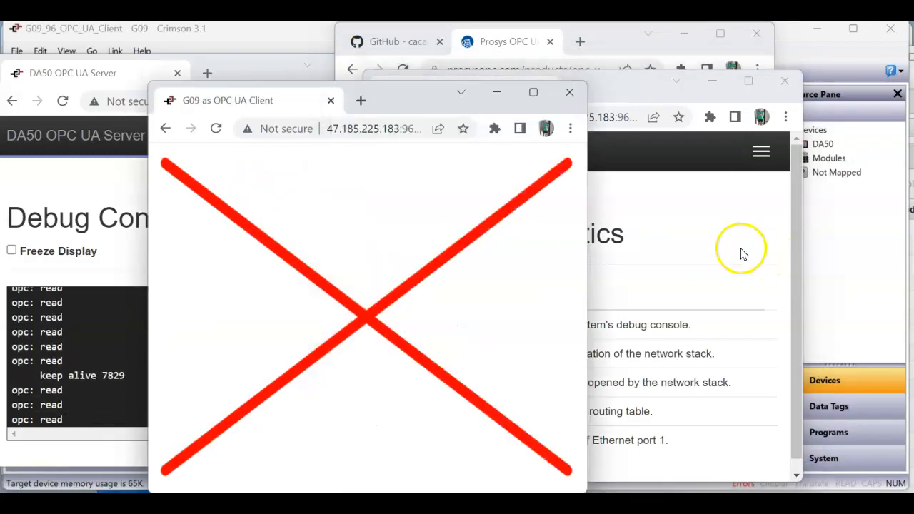
click(740, 246)
click(431, 323)
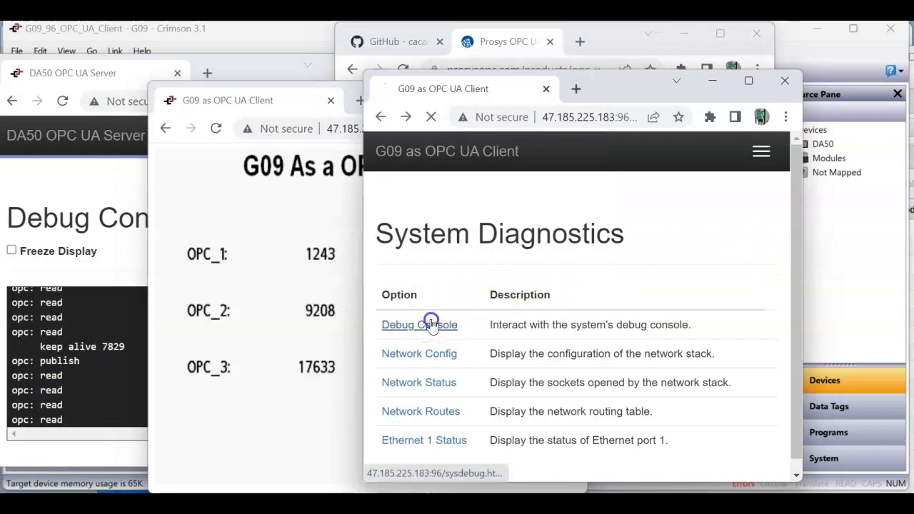
click(563, 369)
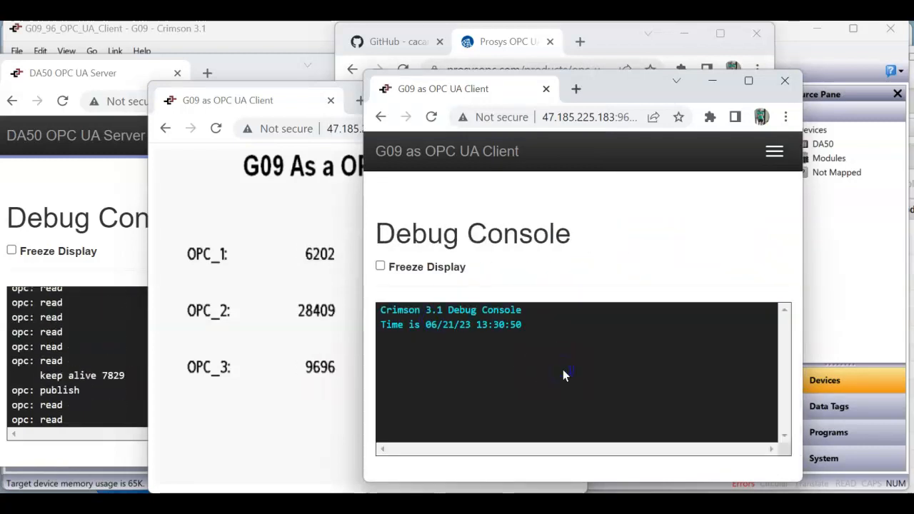
click(547, 352)
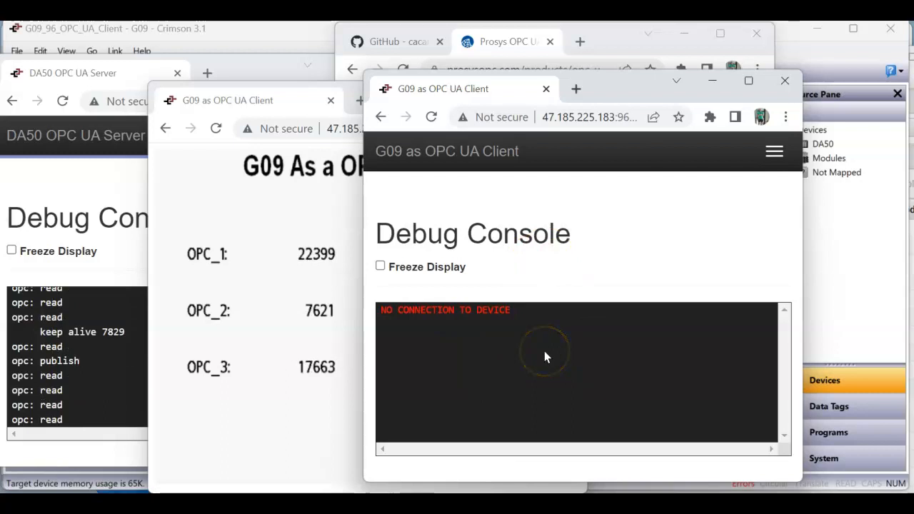
click(544, 351)
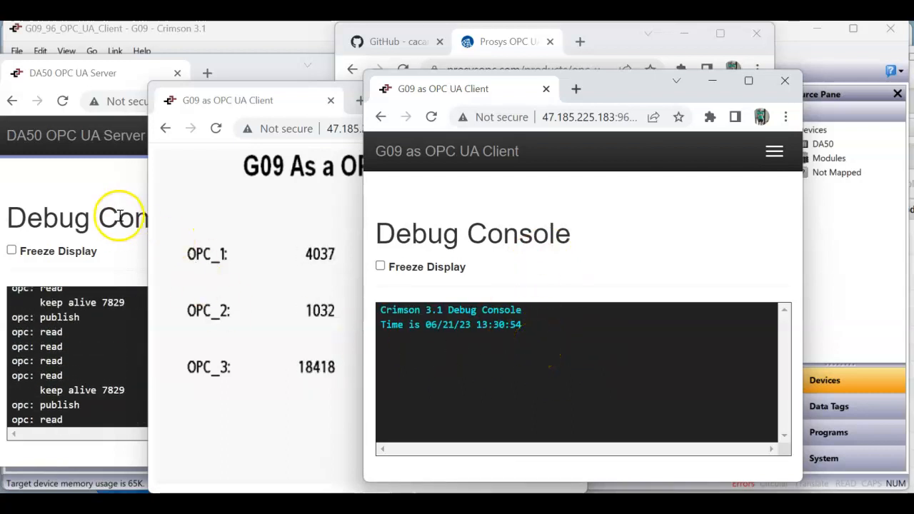
- Examine the OPC messages in the DA50's Debug Console and check the DA50 connection and tag data in Prosys OPC UA Browser
click(106, 193)
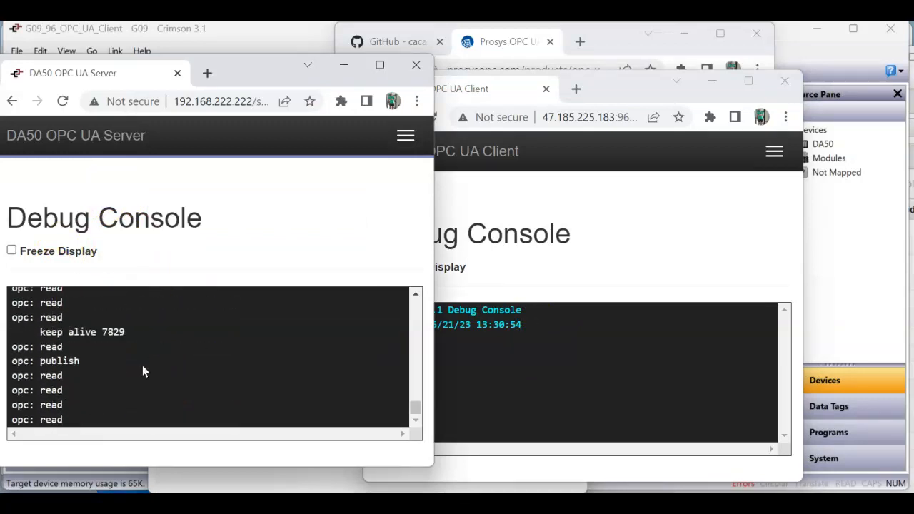
click(147, 345)
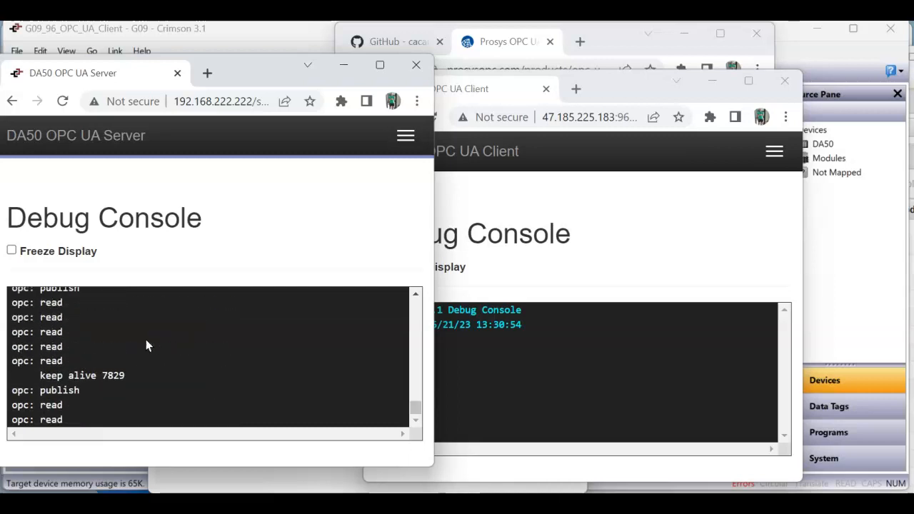
click(386, 262)
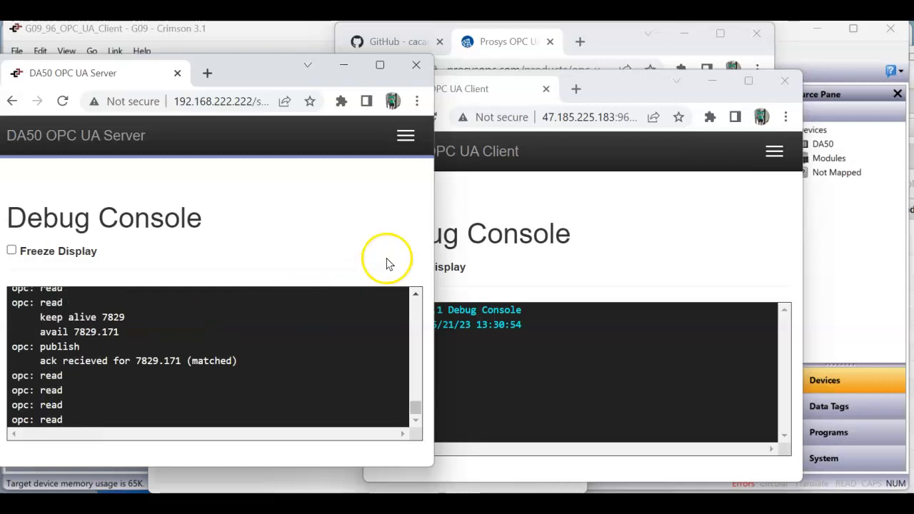
click(721, 491)
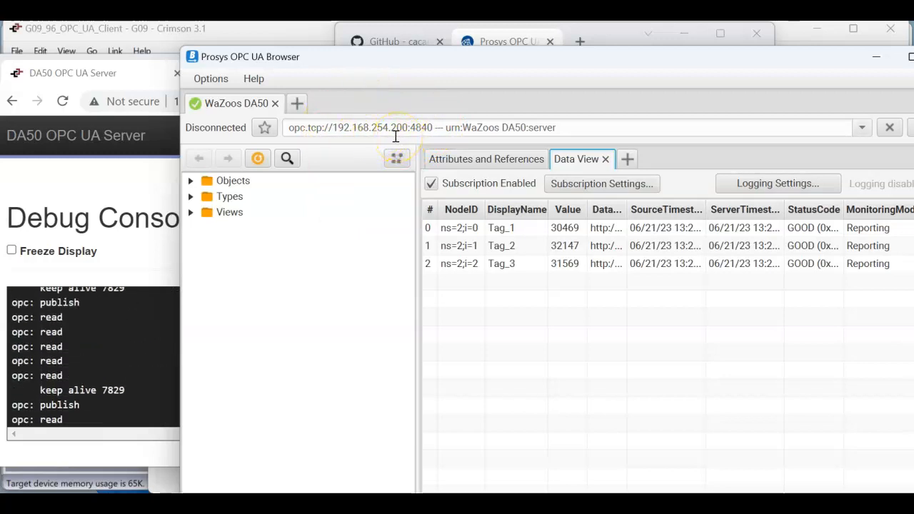
click(166, 254)
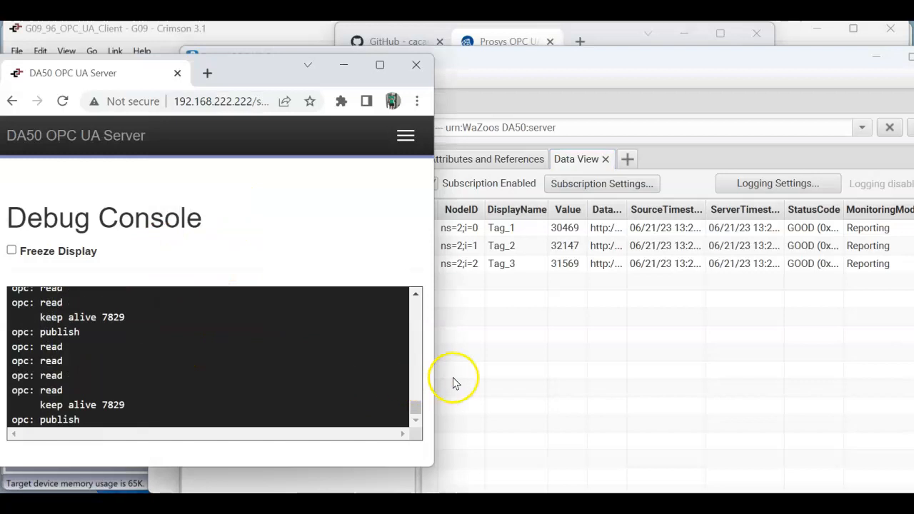